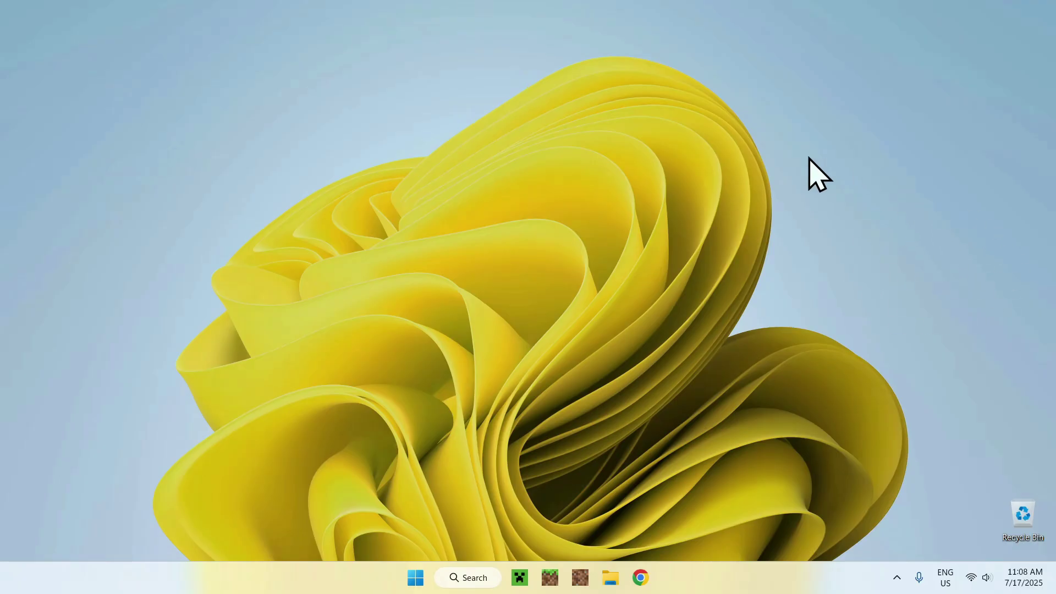
Step: Open Chrome, search Google for Modrinth, and go to the modrinth.com website
{"action": "left_click", "coordinate": [648, 576]}
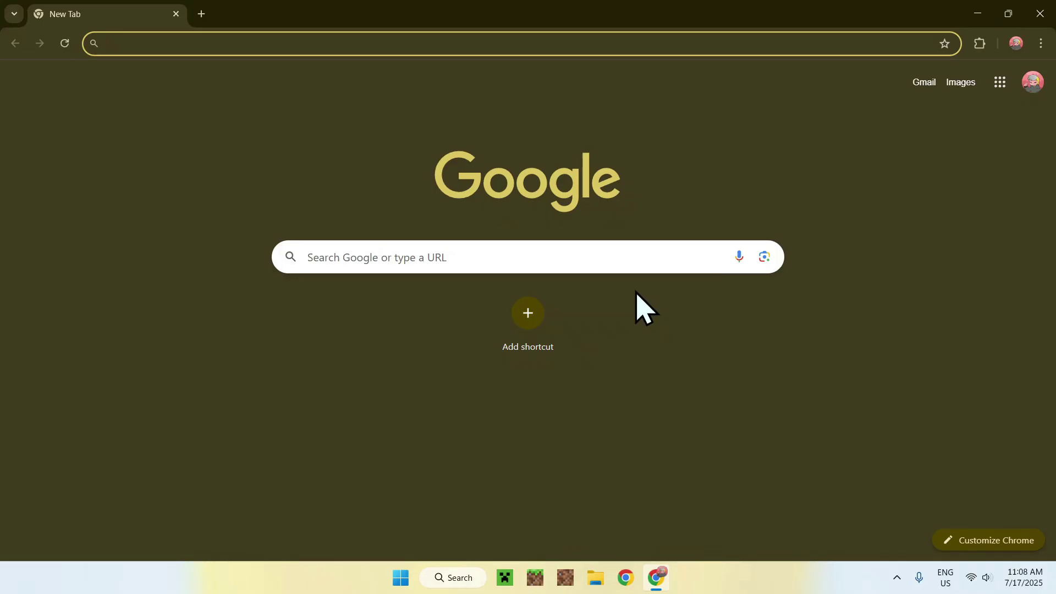
{"action": "left_click", "coordinate": [589, 257]}
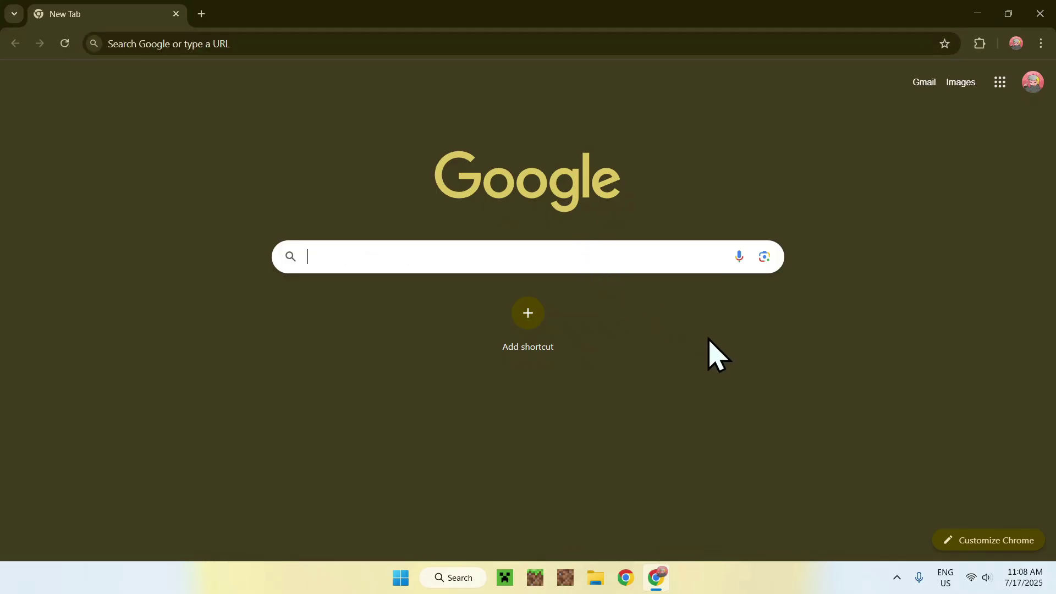
{"action": "type", "text": "Modrinth"}
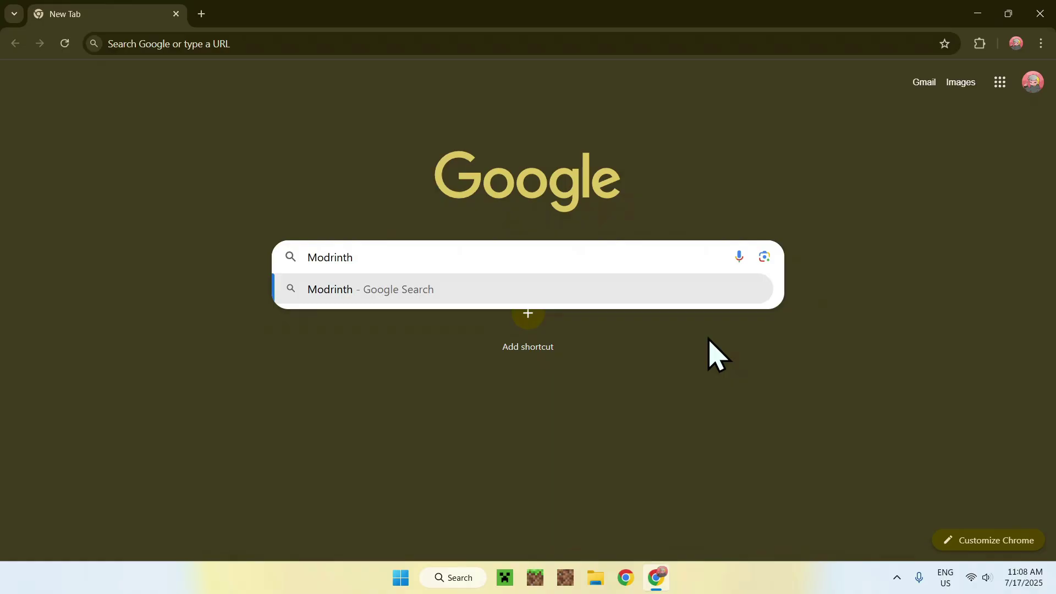
{"action": "key", "text": "Return"}
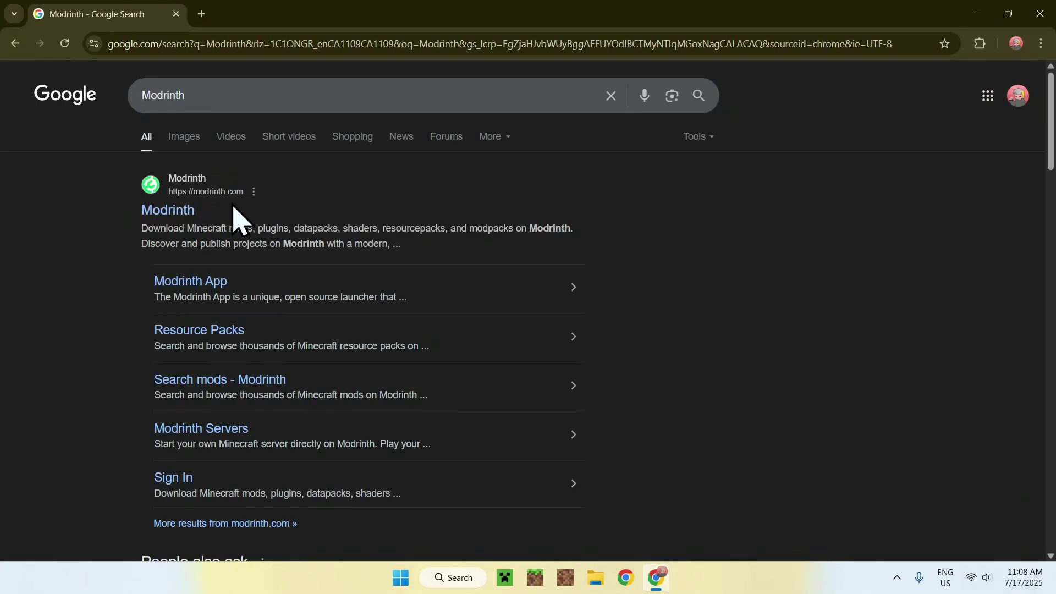
{"action": "left_click", "coordinate": [164, 210]}
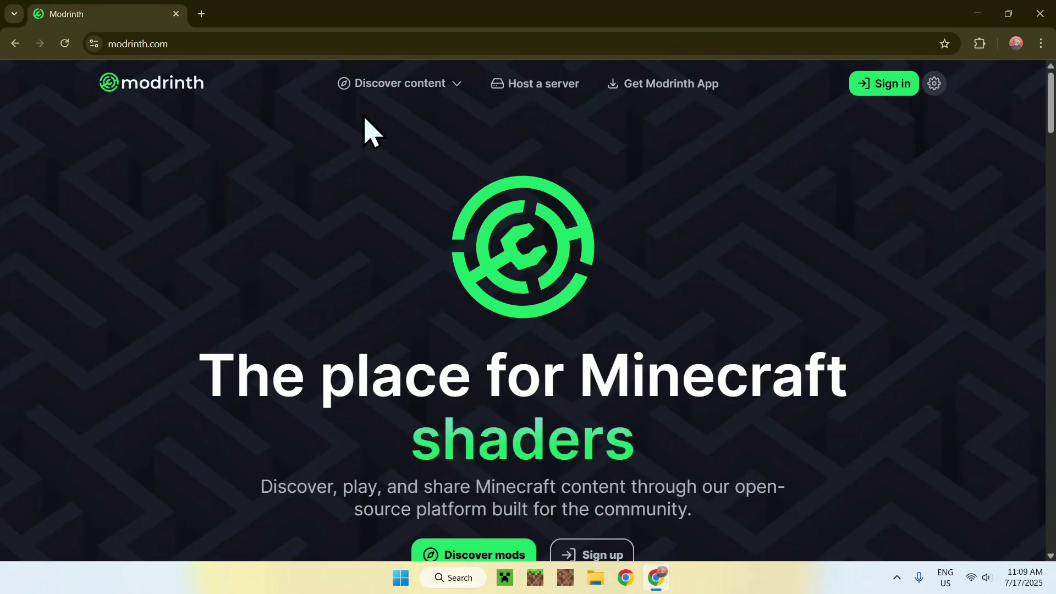
Step: Open Modrinth's Resource Packs catalogue and browse the listed packs
{"action": "left_click", "coordinate": [398, 88]}
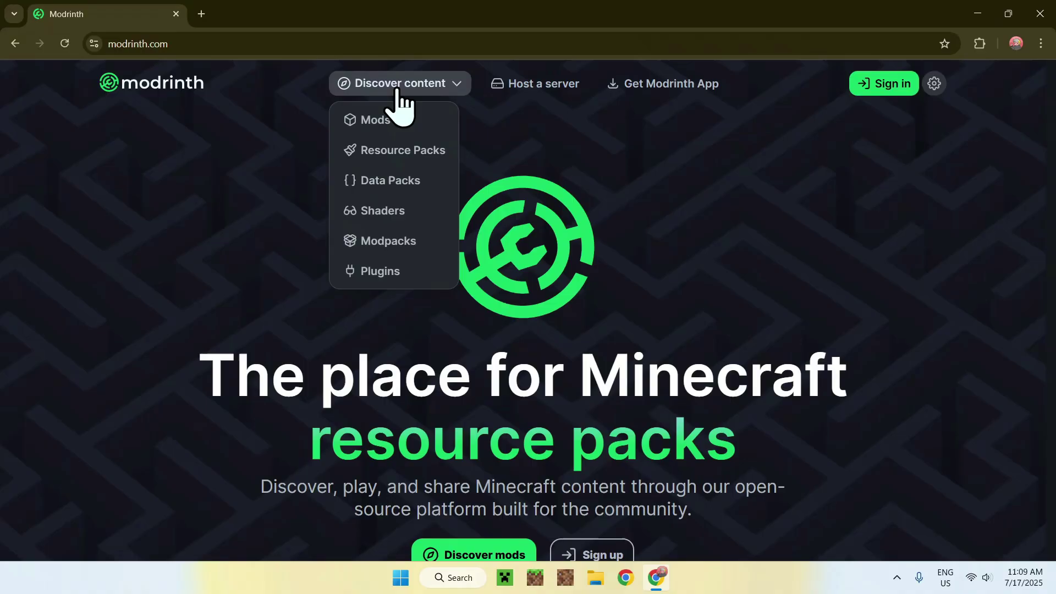
{"action": "left_click", "coordinate": [401, 162]}
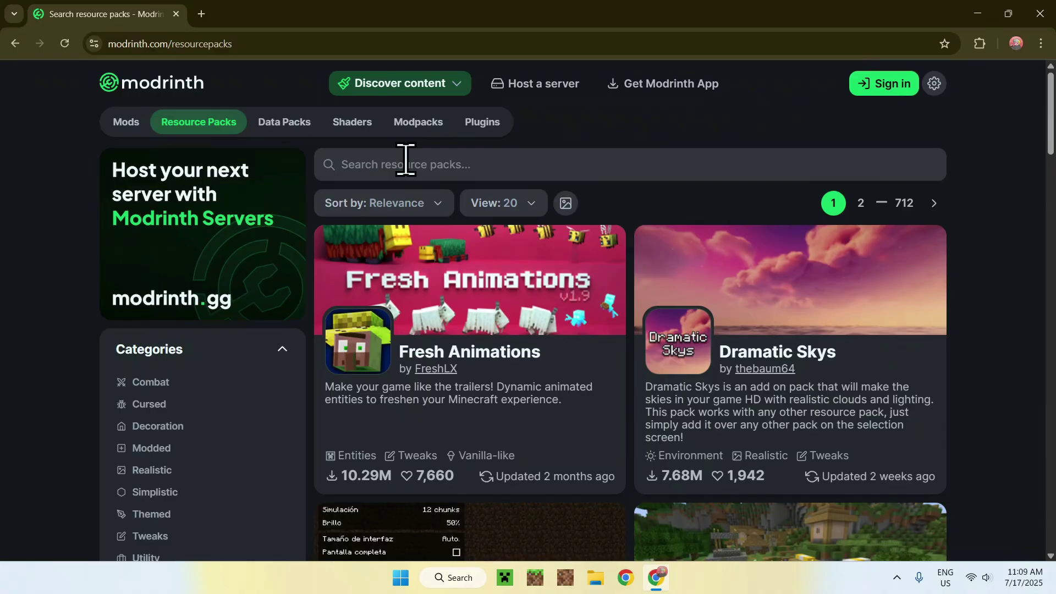
{"action": "scroll", "coordinate": [972, 227], "scroll_direction": "down", "scroll_amount": 15}
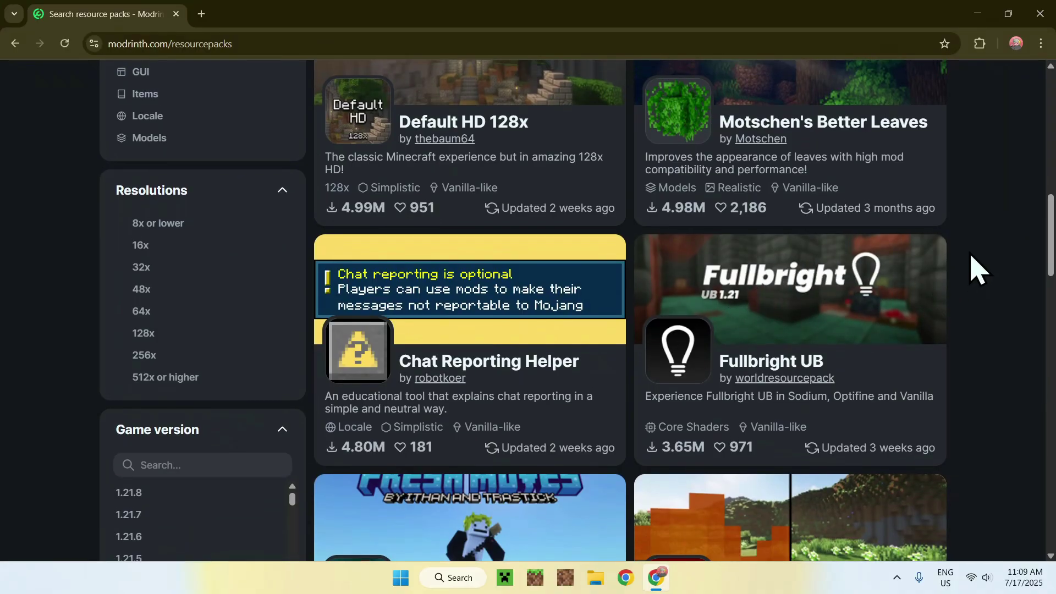
{"action": "scroll", "coordinate": [973, 267], "scroll_direction": "up", "scroll_amount": 15}
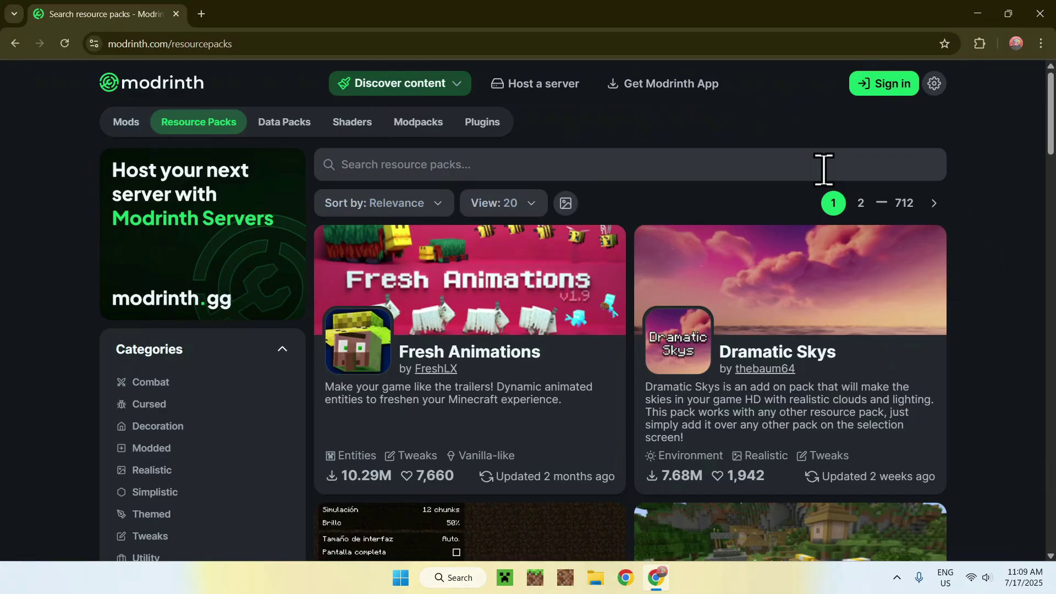
Step: Search the resource packs for "Fullbright UB" and open the Fullbright UB project page
{"action": "left_click", "coordinate": [655, 163]}
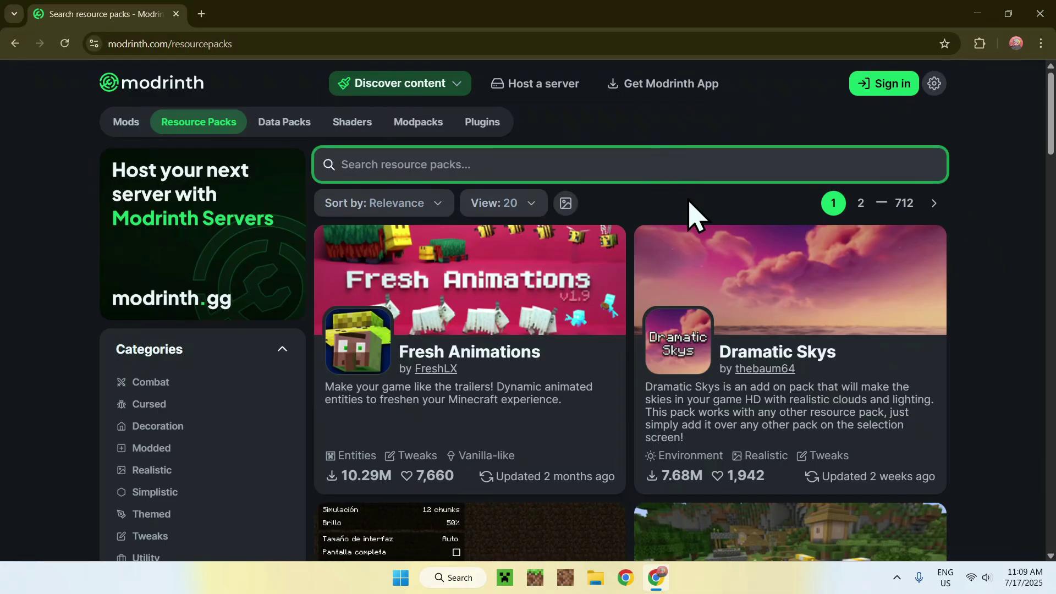
{"action": "type", "text": "Full"}
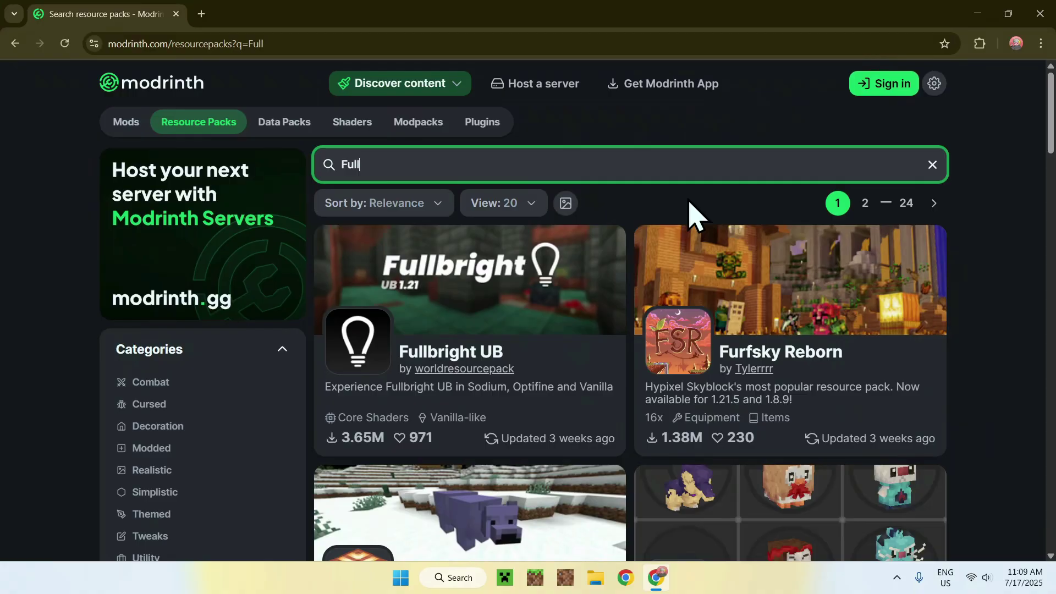
{"action": "type", "text": "bright UB"}
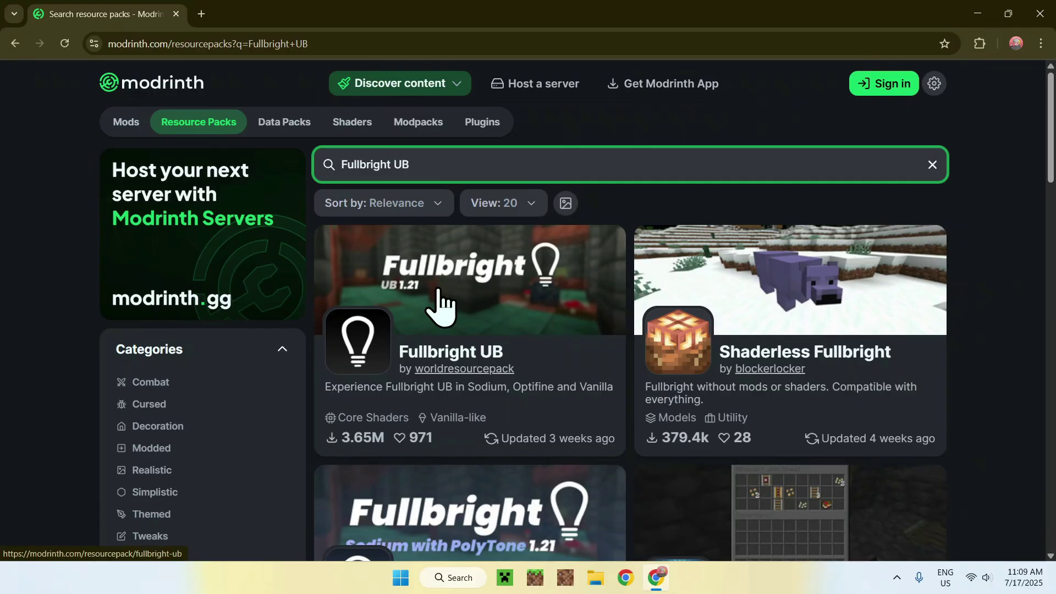
{"action": "left_click", "coordinate": [465, 278]}
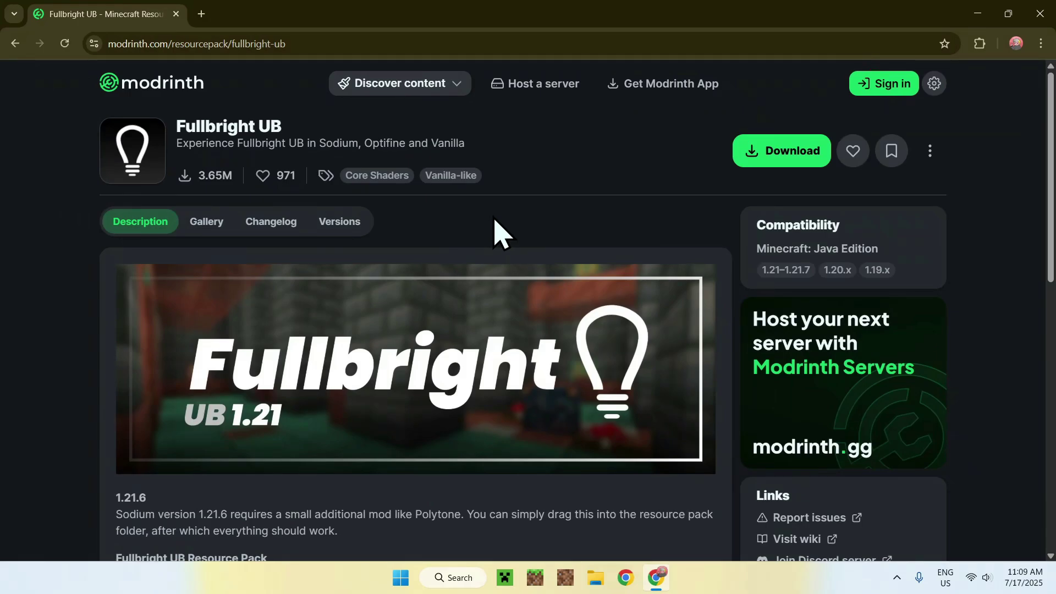
Step: Download version 5.0 of Fullbright UB from its version list, then close the browser
{"action": "left_click", "coordinate": [341, 225]}
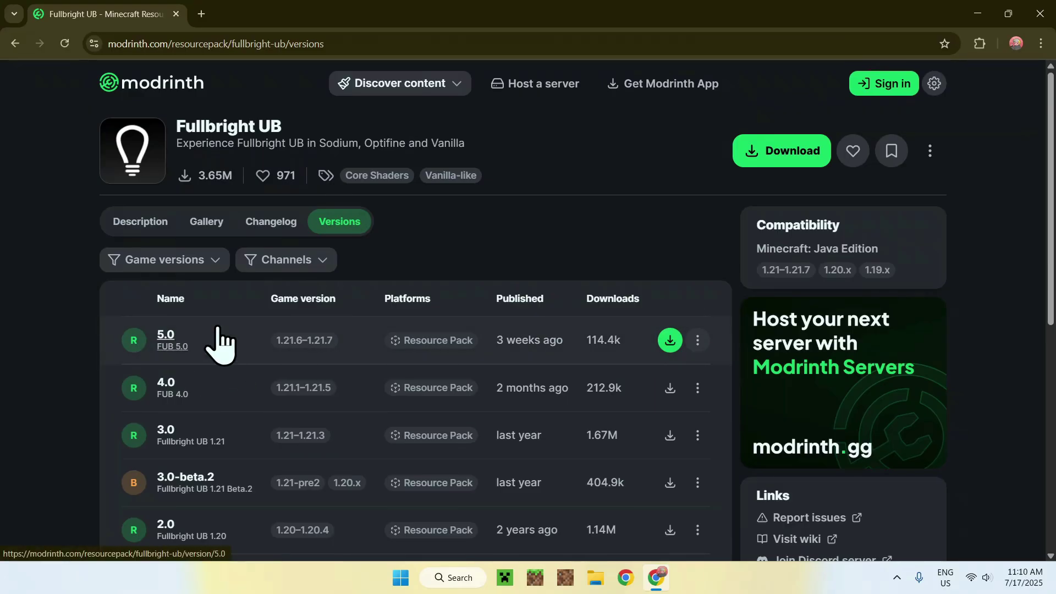
{"action": "left_click", "coordinate": [670, 340]}
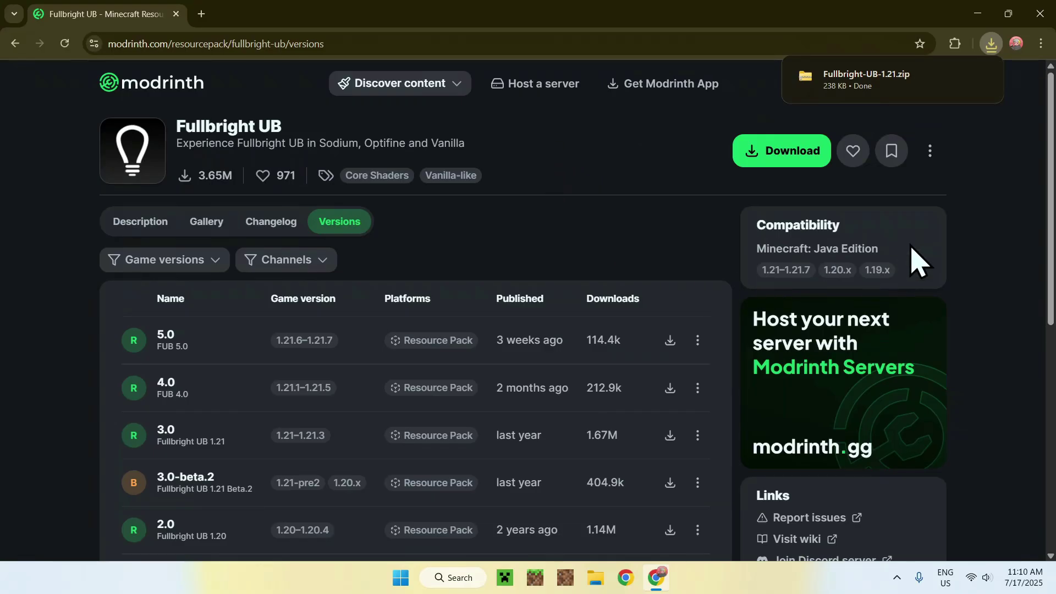
{"action": "left_click", "coordinate": [1040, 14]}
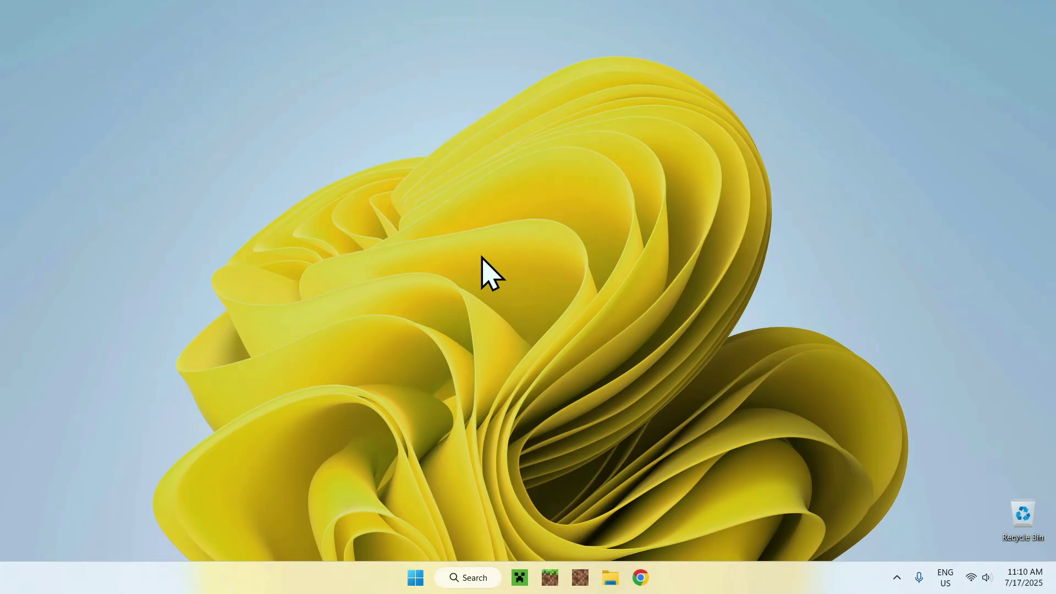
Step: Open the Minecraft Launcher, open the Latest release installation's folder, and go into its resourcepacks folder
{"action": "left_click", "coordinate": [519, 577]}
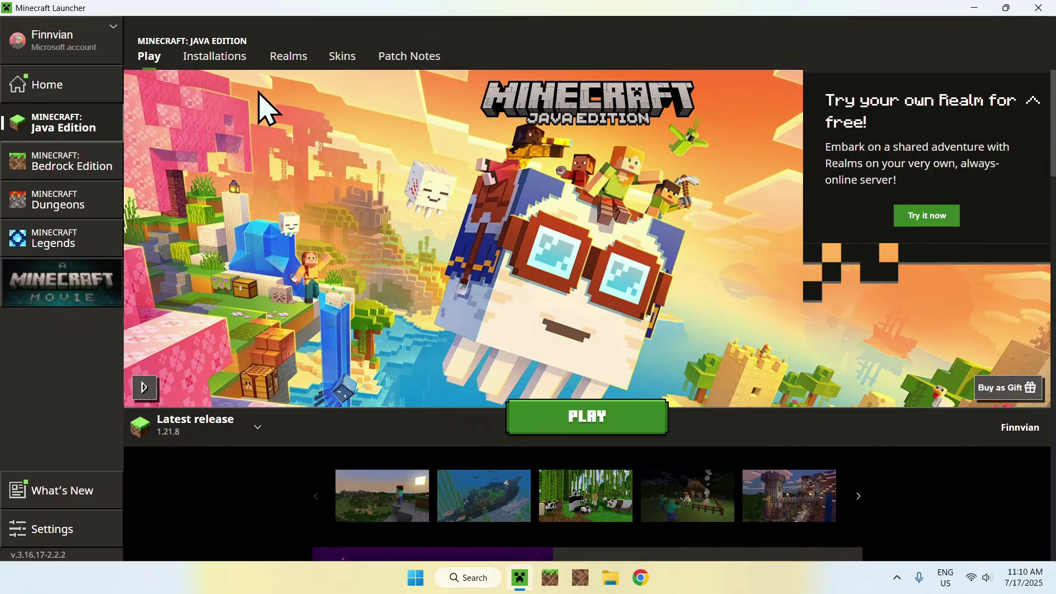
{"action": "left_click", "coordinate": [215, 56]}
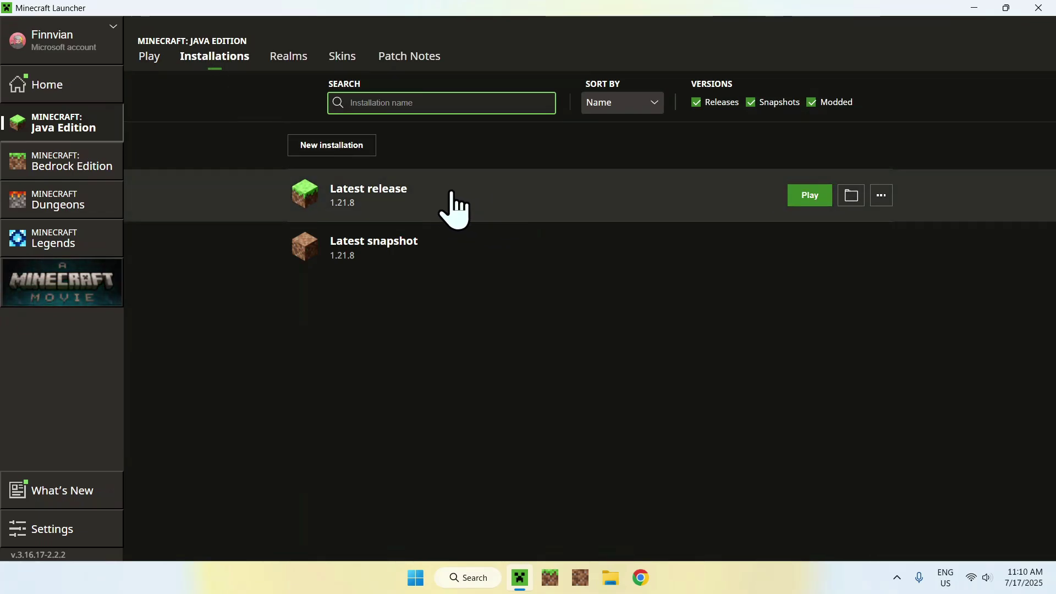
{"action": "left_click", "coordinate": [852, 203]}
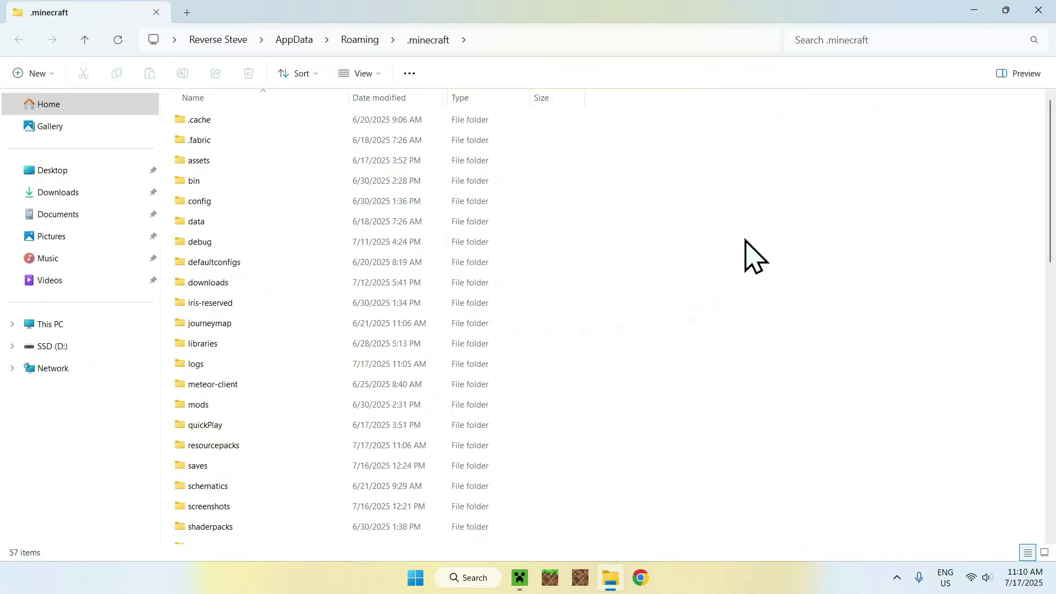
{"action": "left_click", "coordinate": [279, 446]}
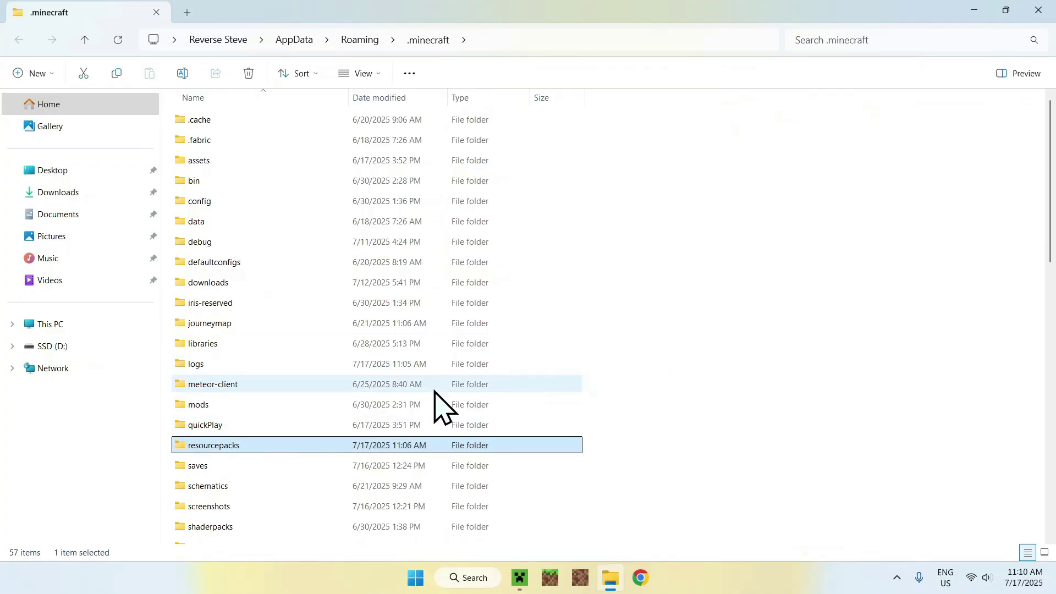
{"action": "double_click", "coordinate": [268, 446]}
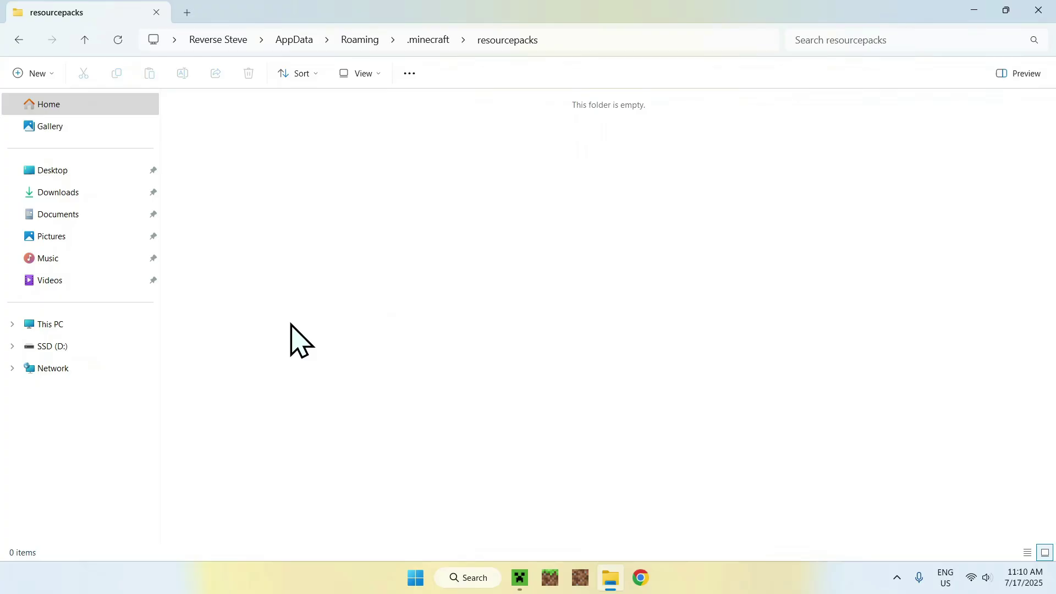
Step: Copy Fullbright-UB-1.21.zip from Downloads into the .minecraft resourcepacks folder
{"action": "left_click", "coordinate": [105, 193]}
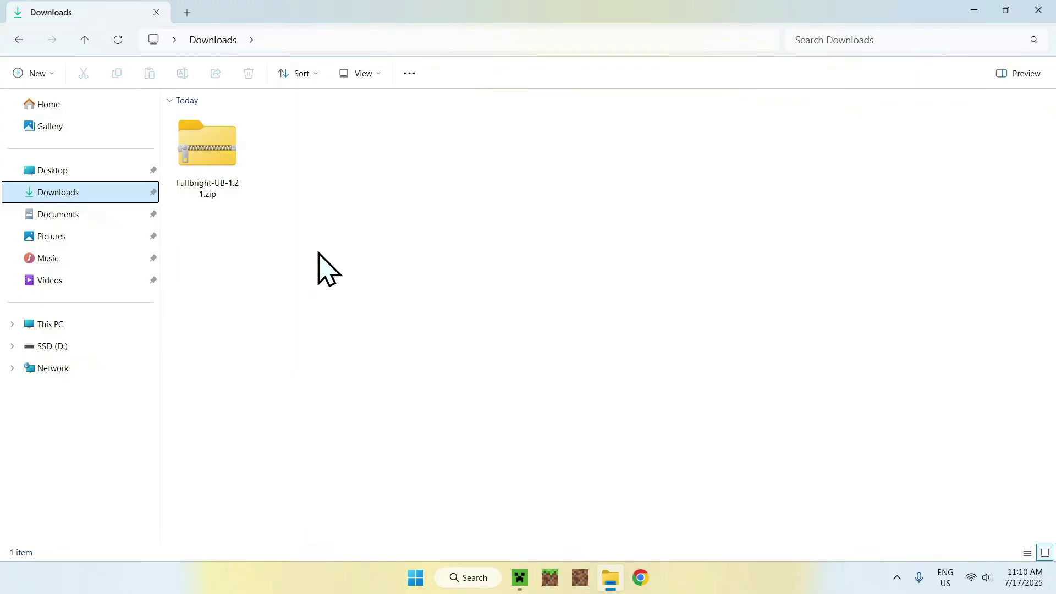
{"action": "left_click", "coordinate": [219, 163]}
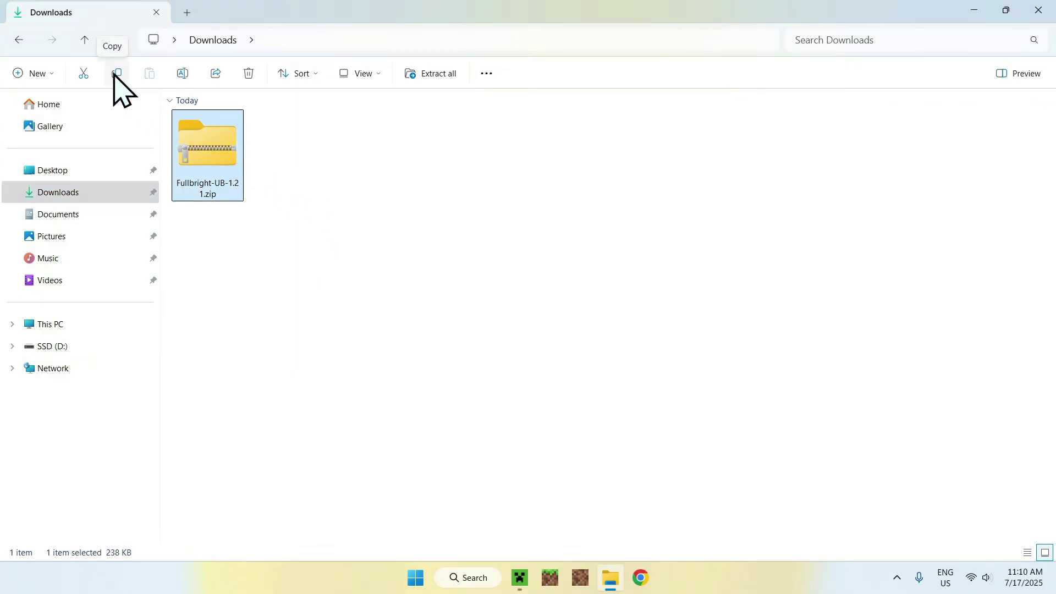
{"action": "left_click", "coordinate": [18, 40]}
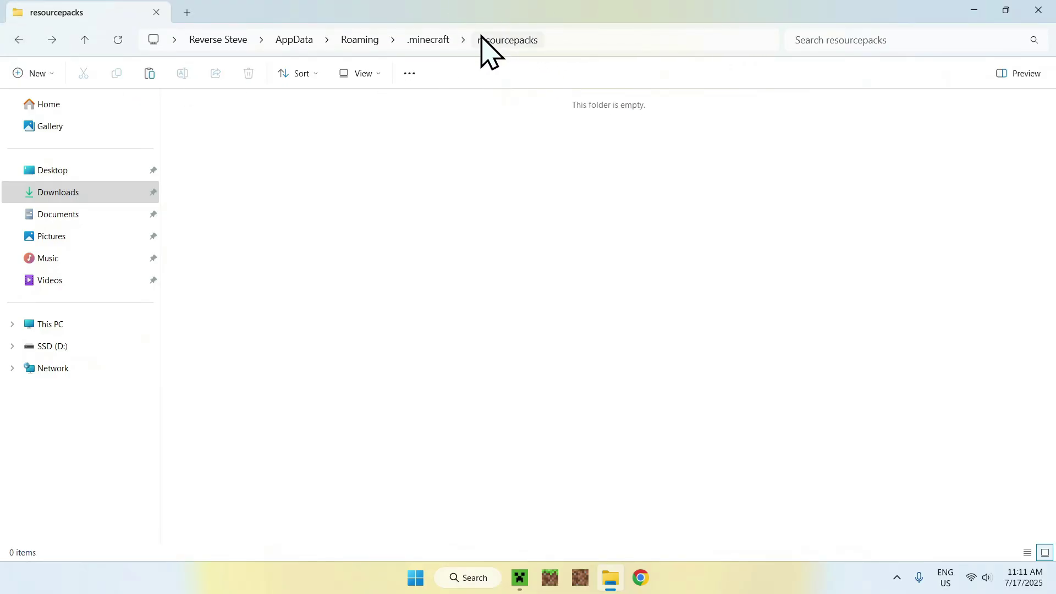
{"action": "left_click", "coordinate": [149, 73]}
{"action": "left_click", "coordinate": [319, 225]}
{"action": "left_click_drag", "start_coordinate": [191, 211], "coordinate": [226, 213]}
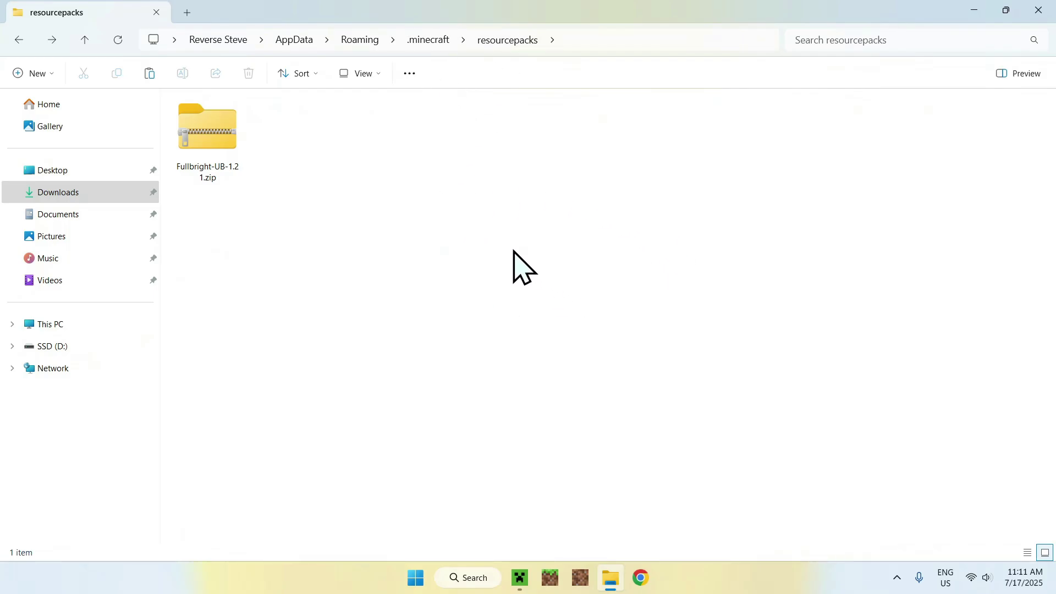
Step: Switch back to the Minecraft Launcher, start the Latest release 1.21.8, and maximize the game window
{"action": "left_click", "coordinate": [520, 578]}
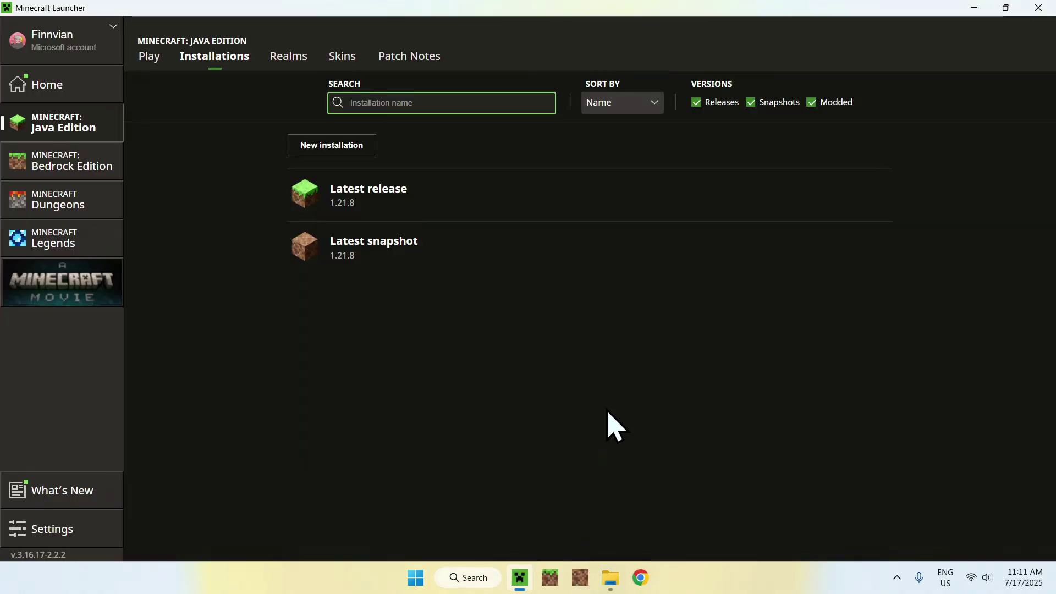
{"action": "left_click", "coordinate": [147, 57]}
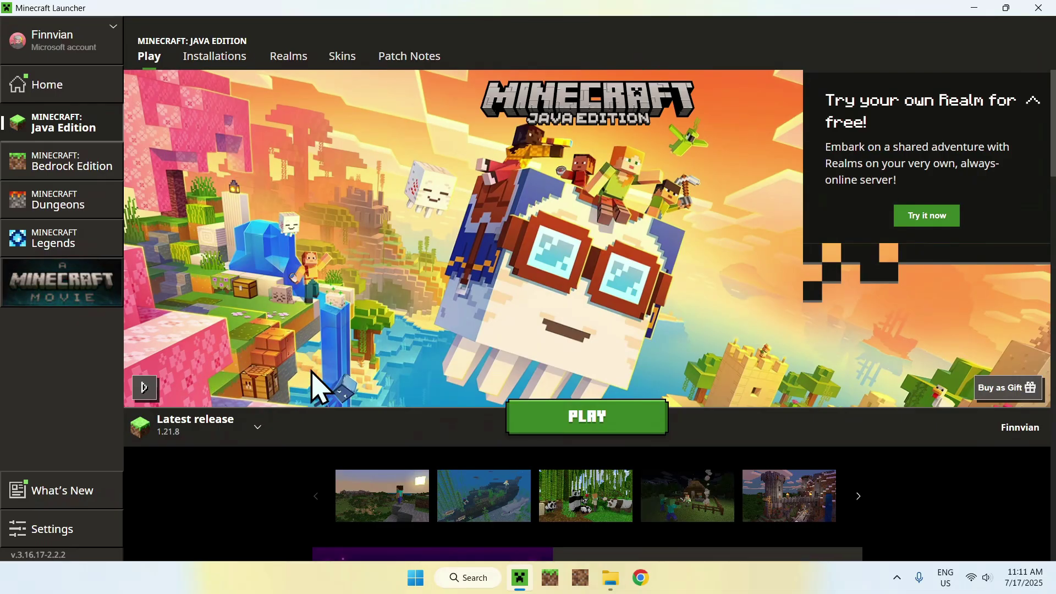
{"action": "left_click", "coordinate": [584, 425]}
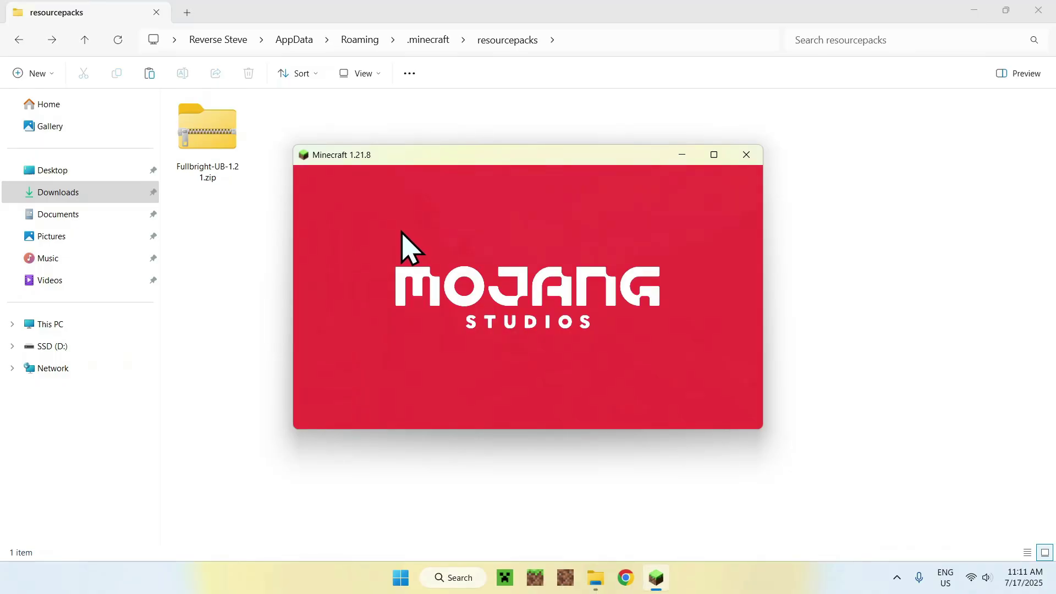
{"action": "left_click", "coordinate": [715, 157]}
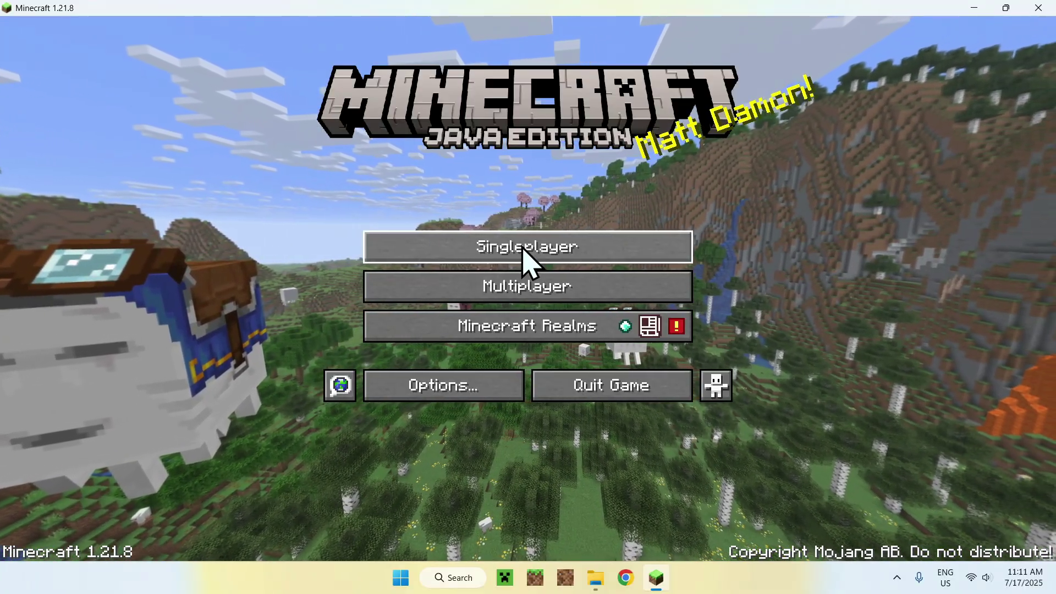
Step: Load the singleplayer world Tutorials and walk a short way forward across the grass
{"action": "left_click", "coordinate": [522, 247]}
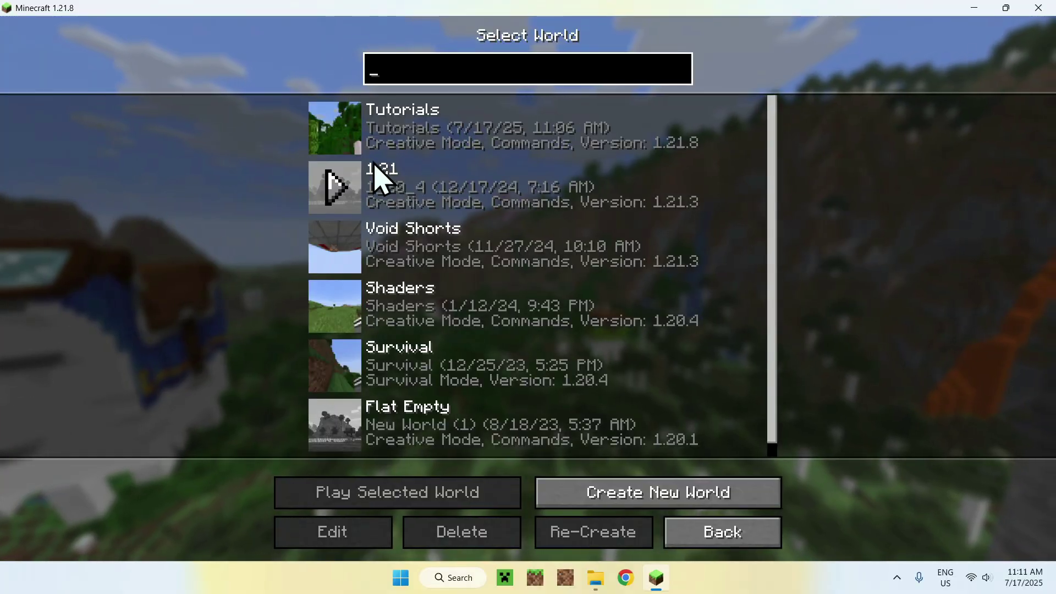
{"action": "left_click", "coordinate": [333, 132]}
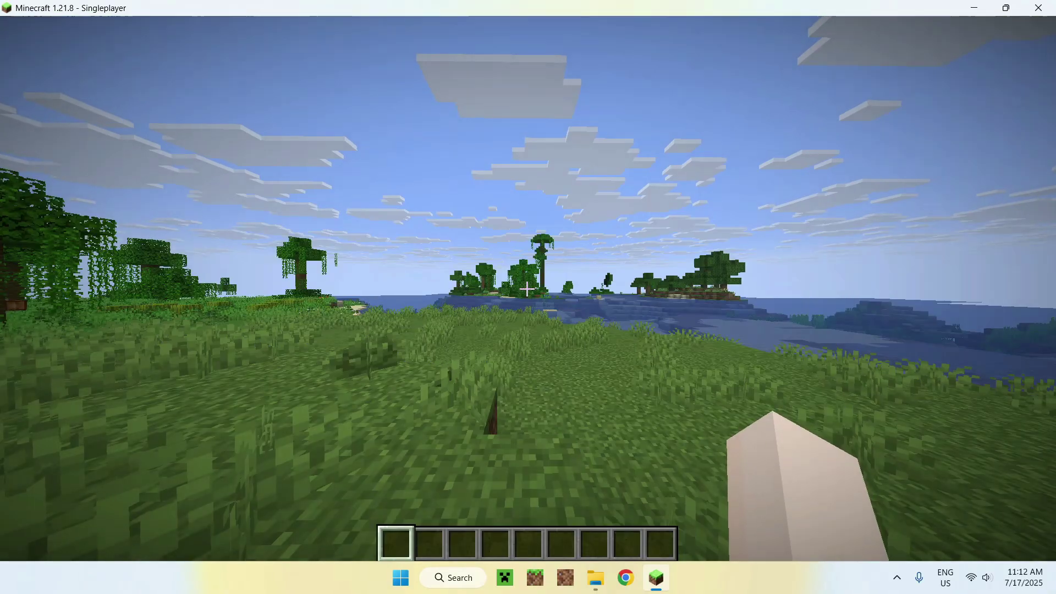
{"action": "mouse_move", "coordinate": [528, 297]}
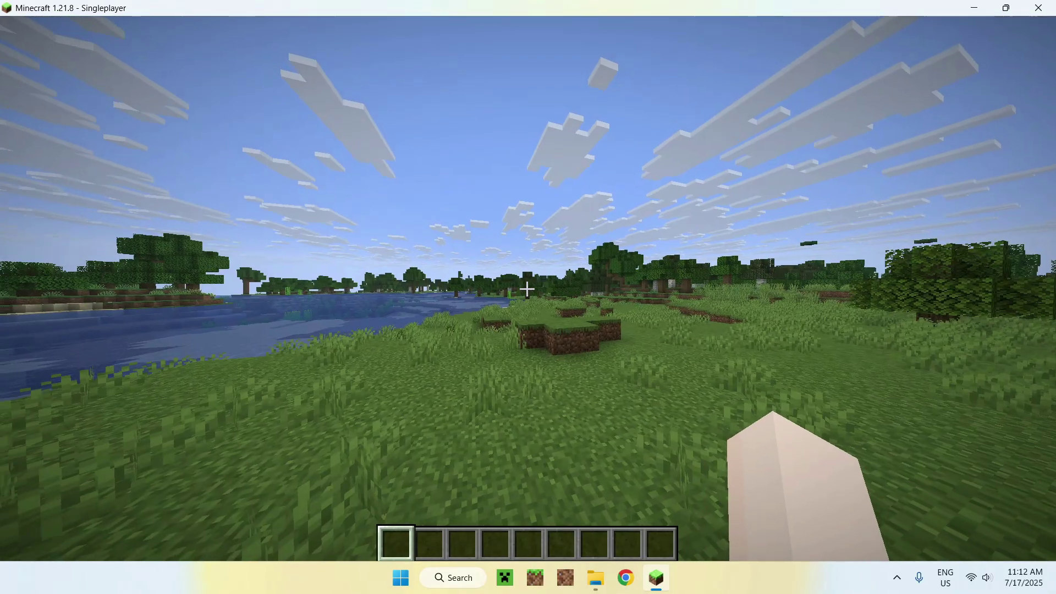
{"action": "key", "text": "w"}
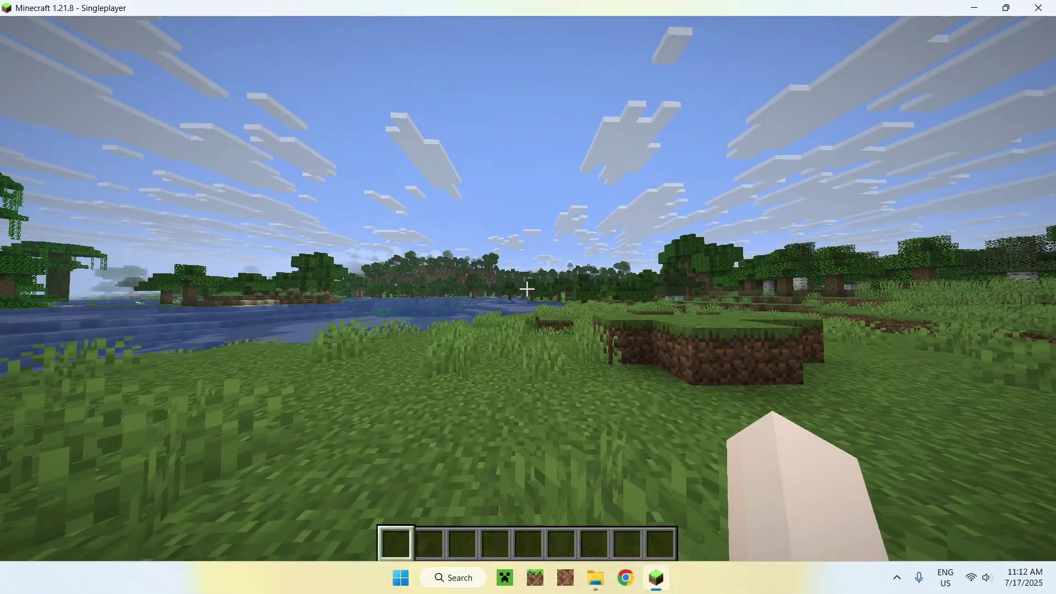
Step: Run the command /time set midnight to switch the world to night
{"action": "key", "text": "slash"}
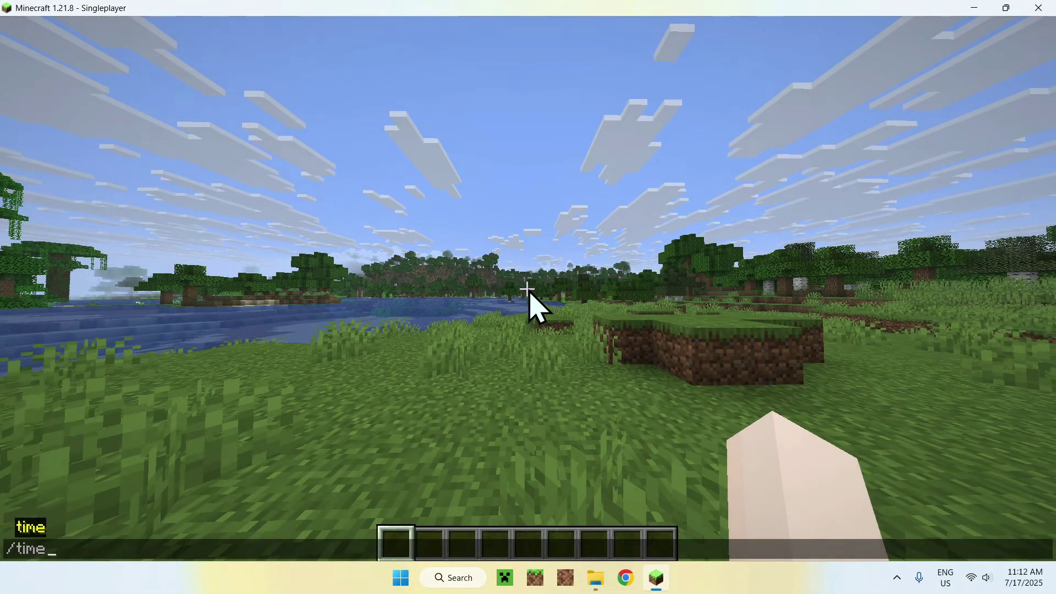
{"action": "type", "text": "time set midnight"}
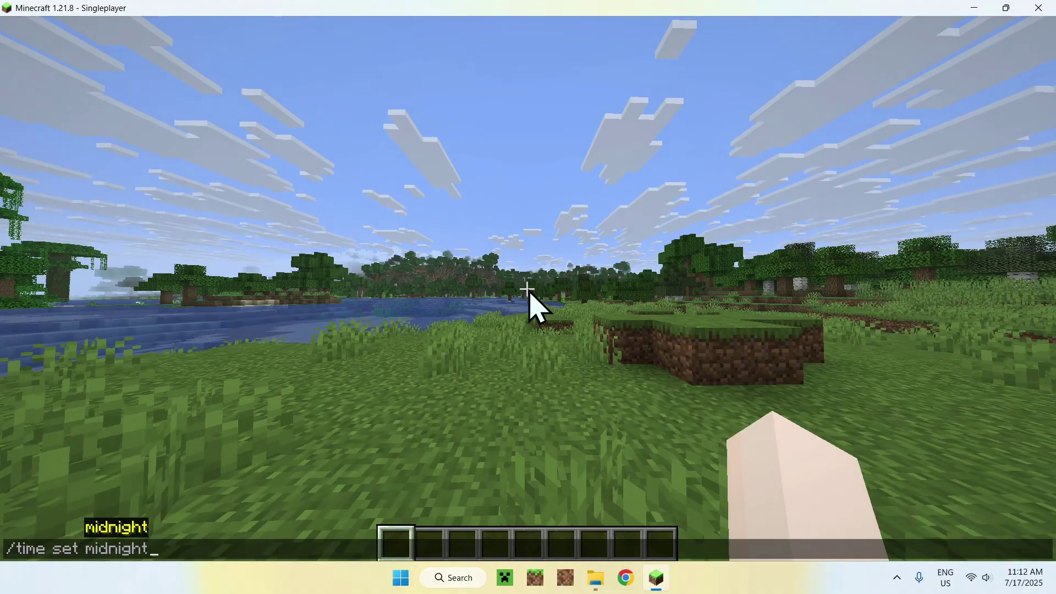
{"action": "key", "text": "Return"}
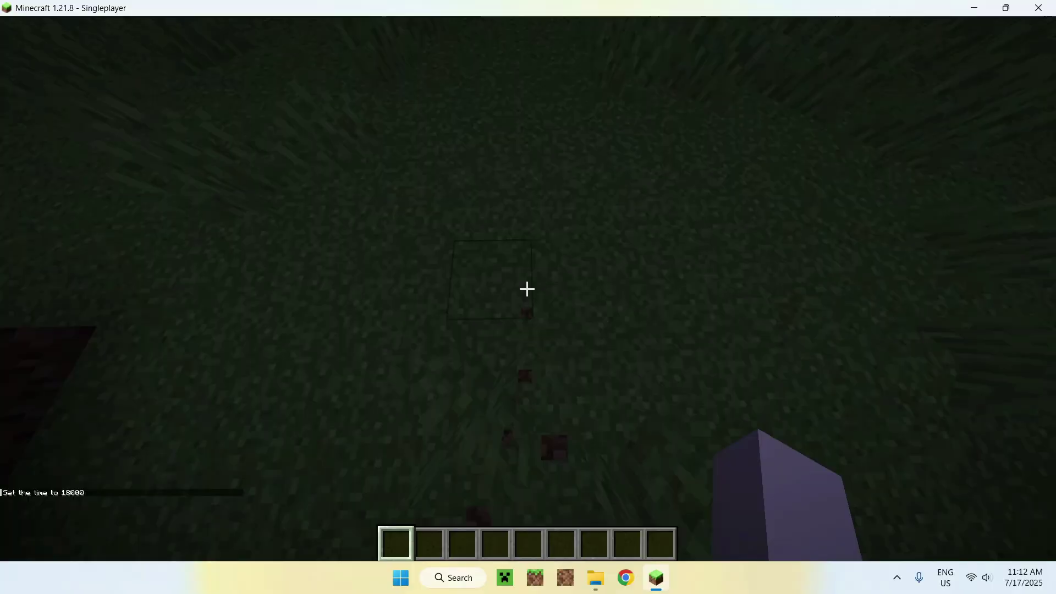
Step: Dig down through the grass into a dark underground tunnel, return to the surface, and step back from the hole
{"action": "left_click", "coordinate": [527, 289]}
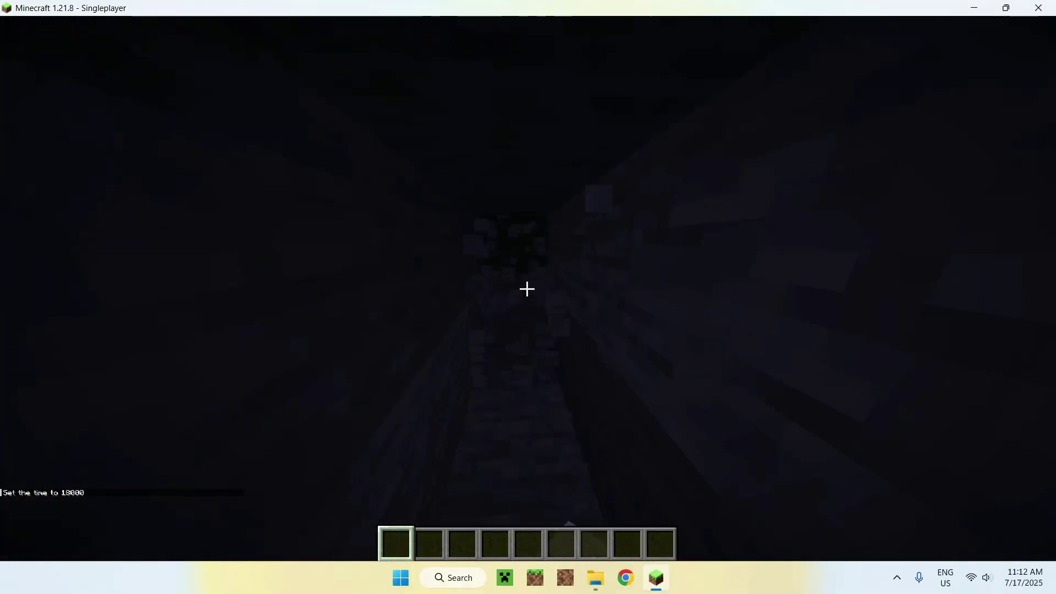
{"action": "key", "text": "w"}
{"action": "key", "text": "space"}
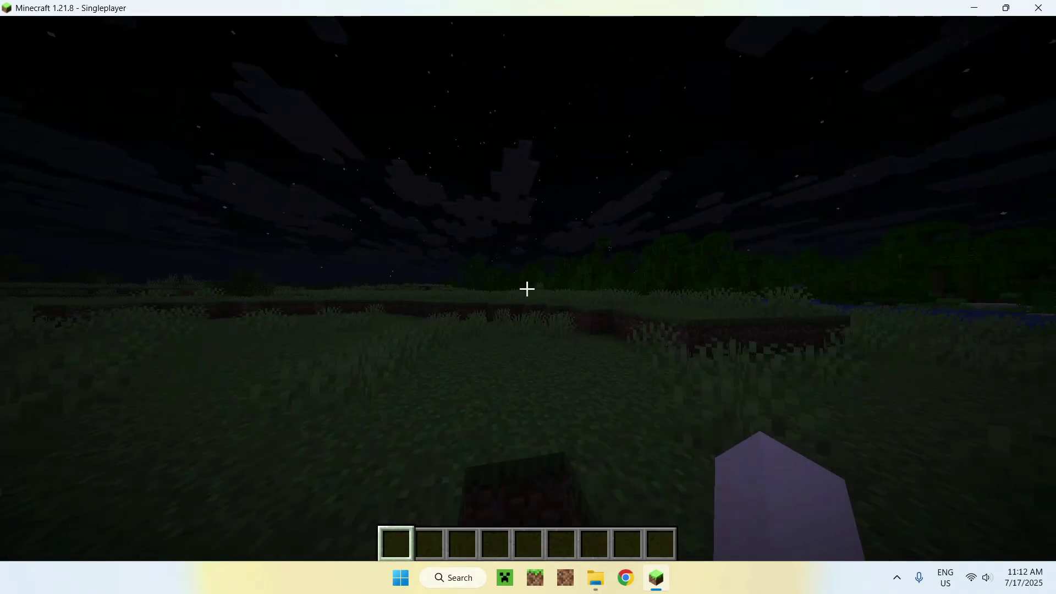
{"action": "key", "text": "w"}
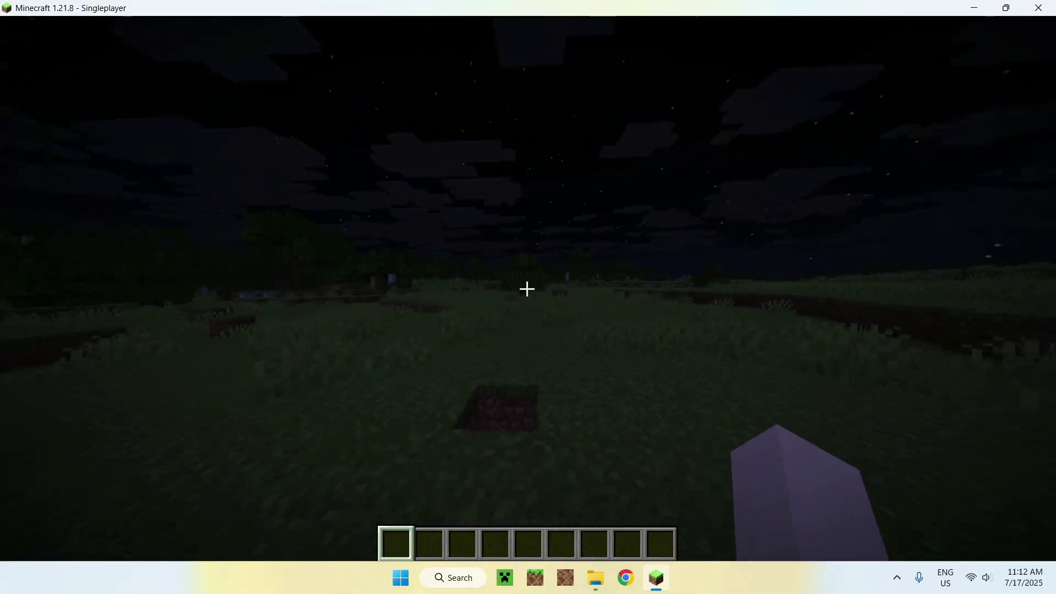
{"action": "key", "text": "w"}
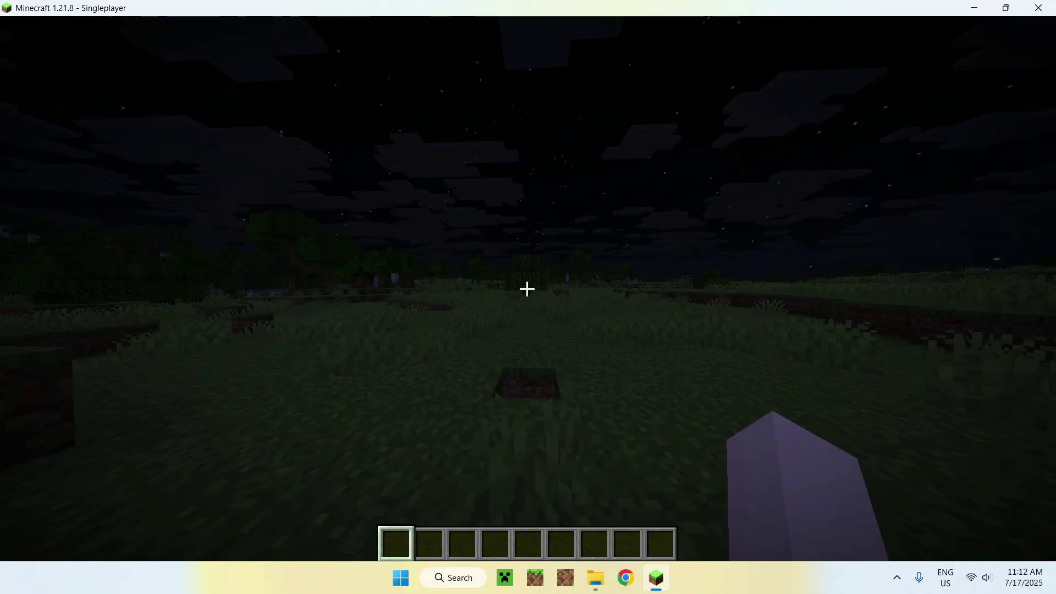
Step: Enable the Fullbright-UB-1.21.zip resource pack, apply the selection, and return to the world
{"action": "key", "text": "Escape"}
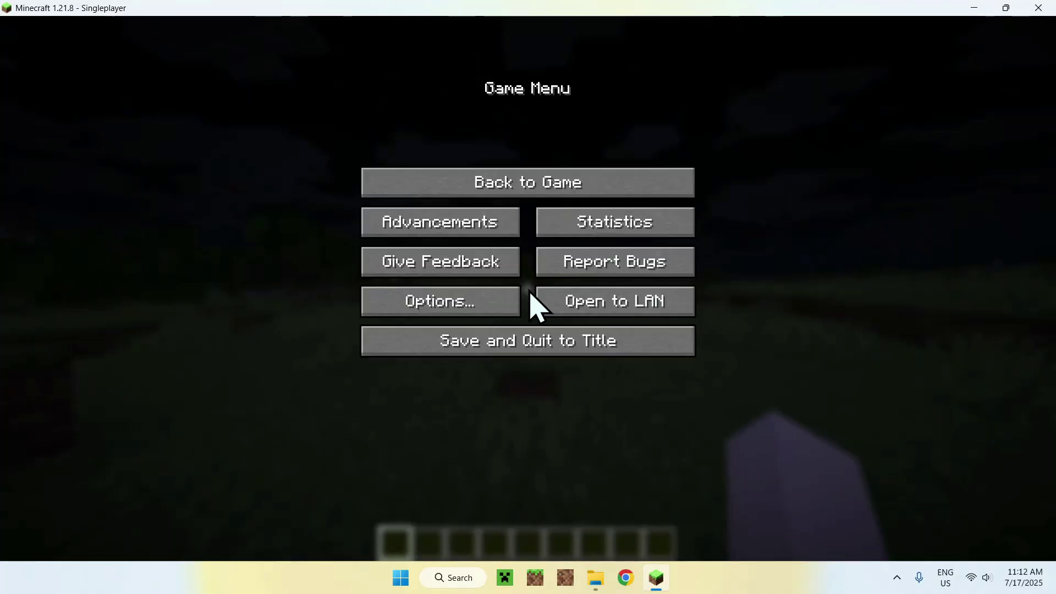
{"action": "left_click", "coordinate": [440, 308]}
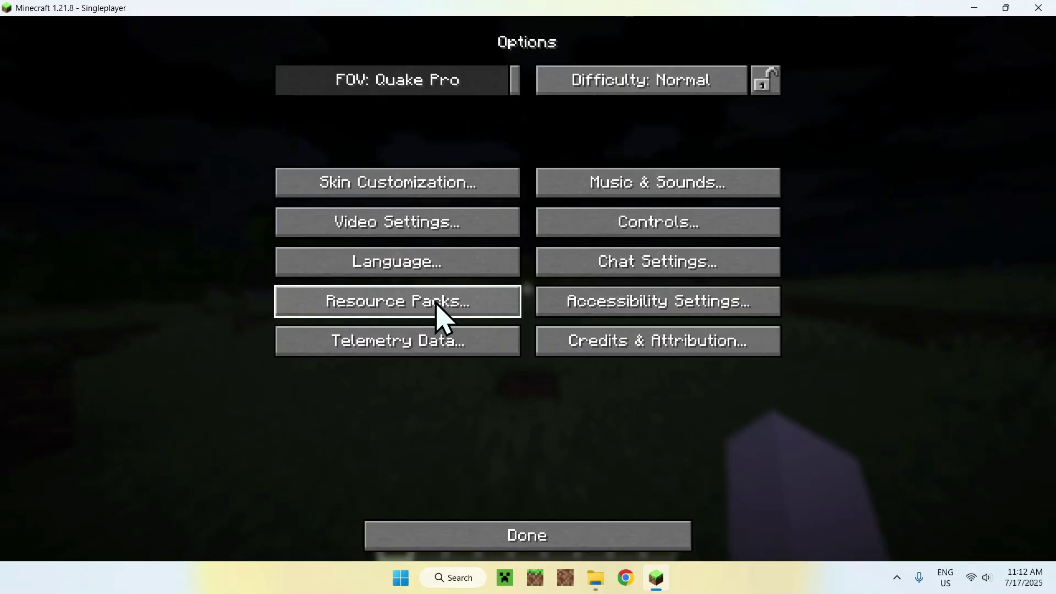
{"action": "left_click", "coordinate": [396, 310]}
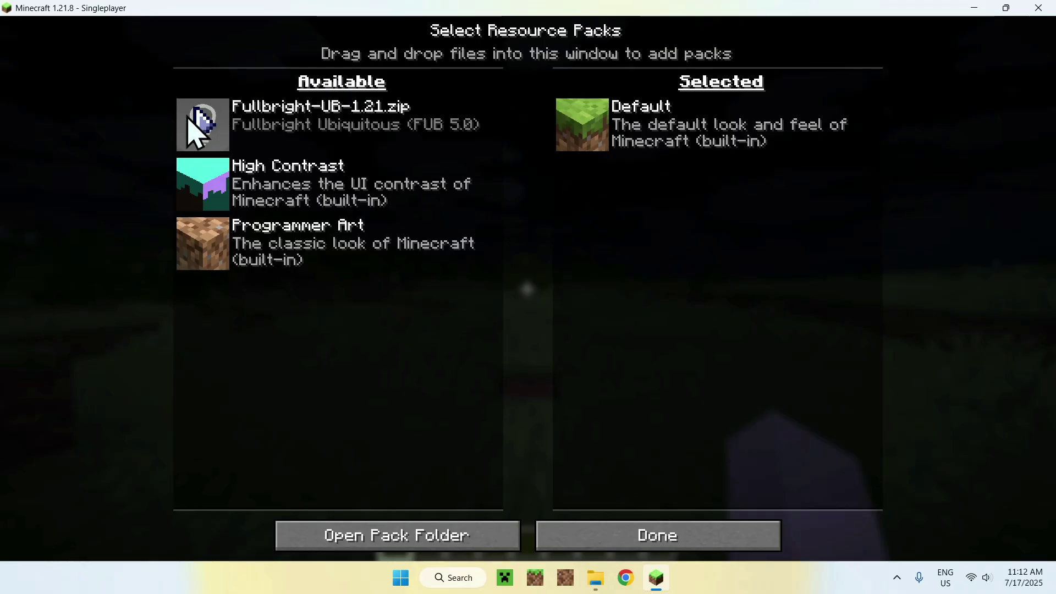
{"action": "left_click", "coordinate": [210, 122]}
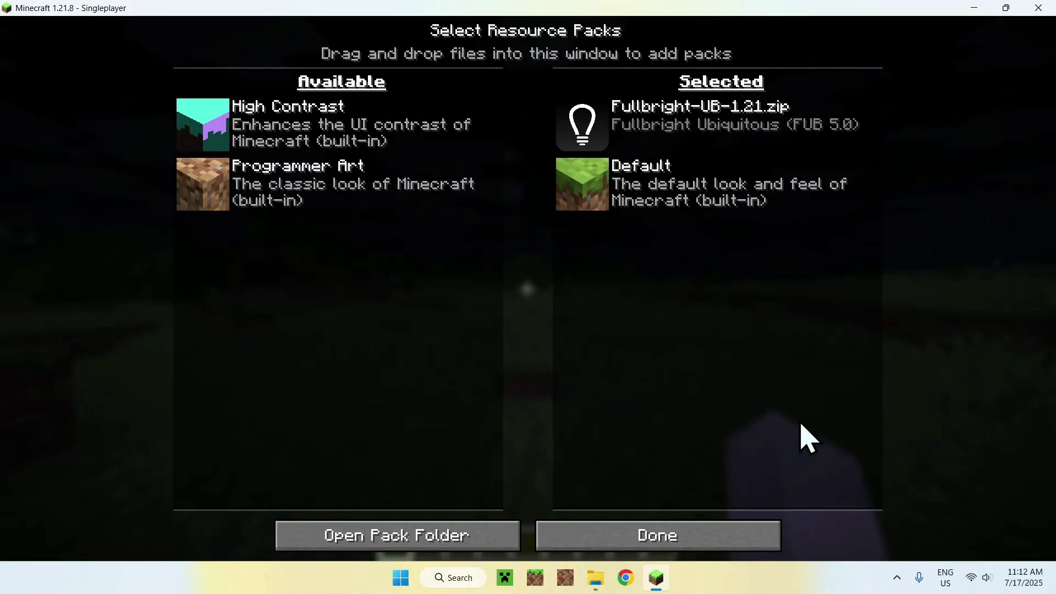
{"action": "left_click", "coordinate": [655, 536]}
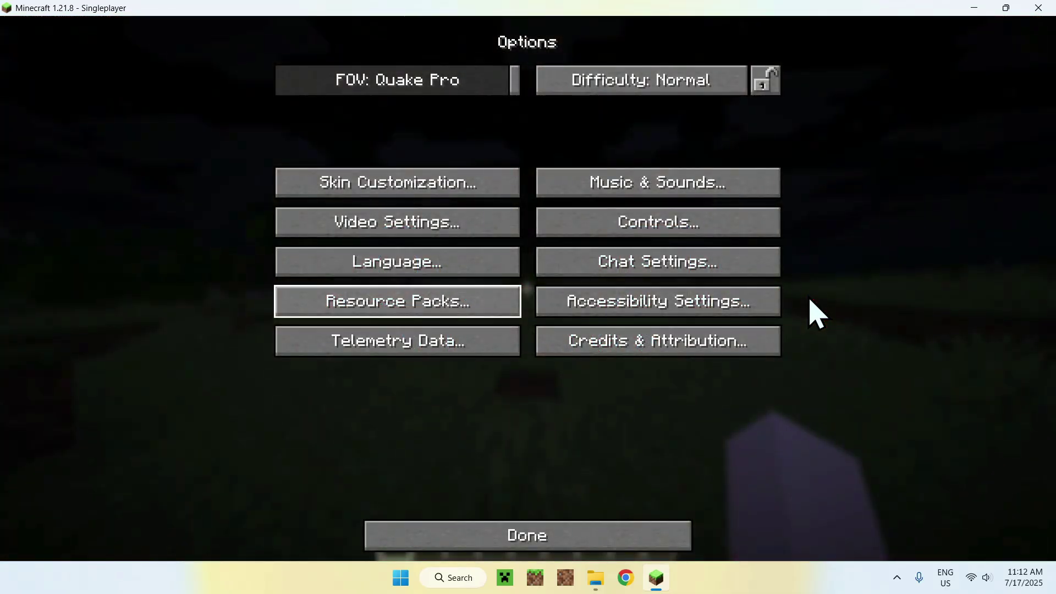
{"action": "key", "text": "Escape"}
{"action": "key", "text": "Escape"}
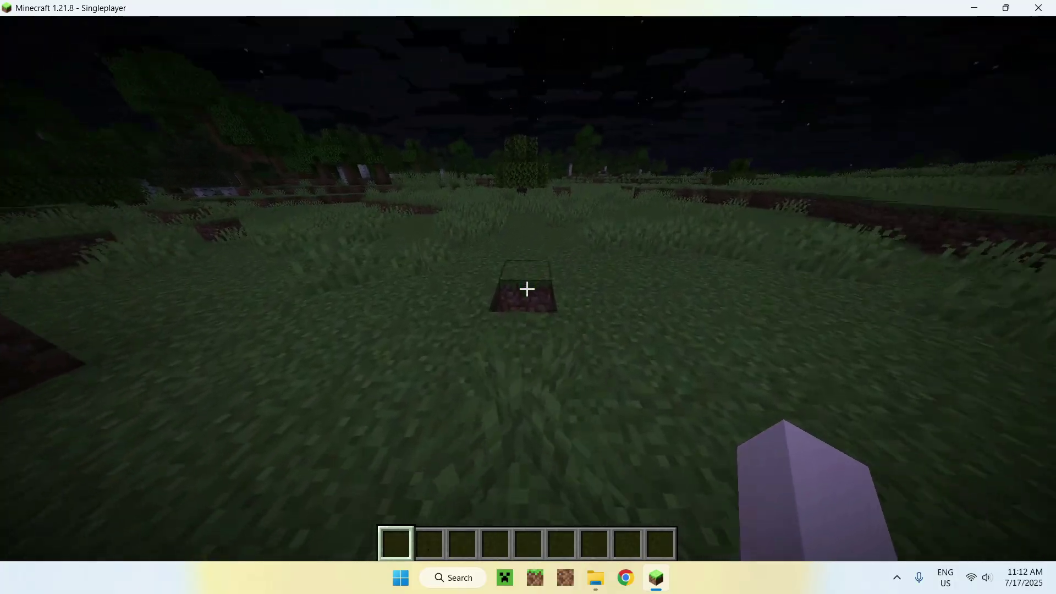
Step: Go down into the dug tunnel to check its lighting with the resource pack enabled, and come back up to the grass
{"action": "key", "text": "w"}
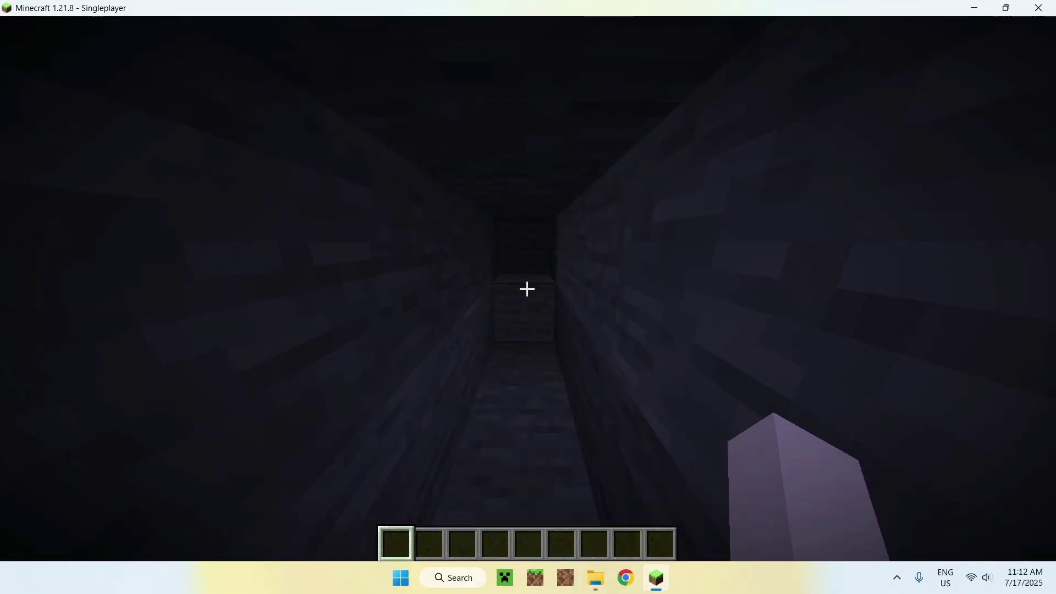
{"action": "key", "text": "space"}
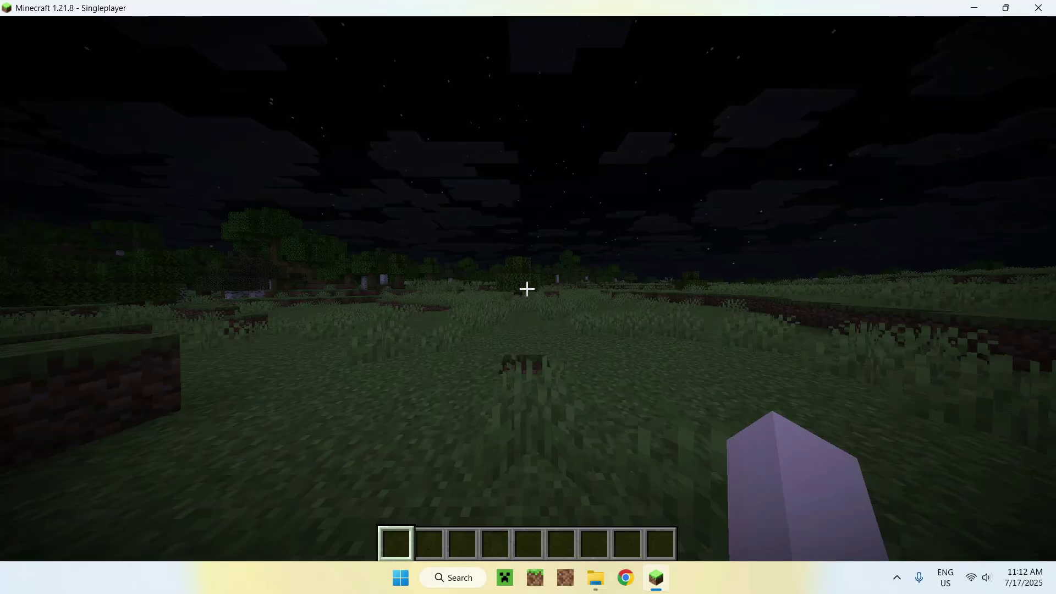
Step: Set the video brightness to Bright and return to the world
{"action": "key", "text": "Escape"}
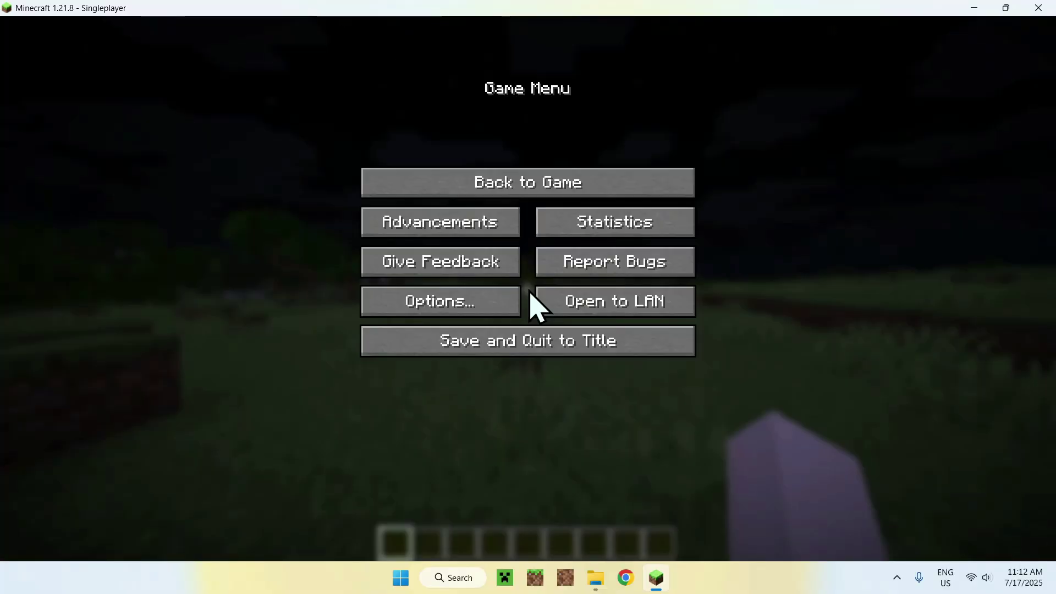
{"action": "left_click", "coordinate": [442, 311]}
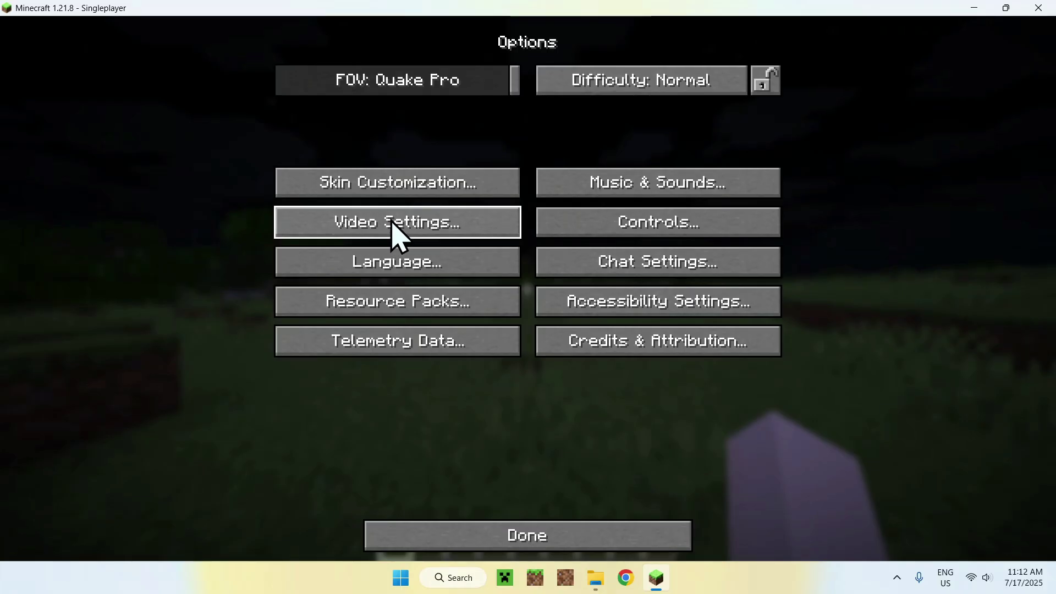
{"action": "left_click", "coordinate": [397, 236]}
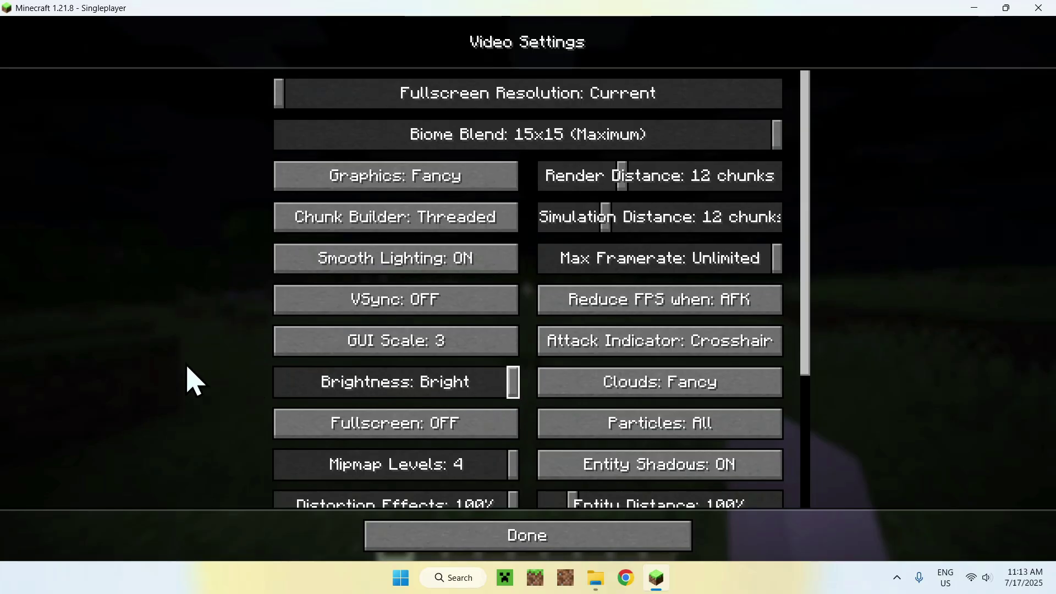
{"action": "left_click", "coordinate": [512, 544]}
{"action": "left_click", "coordinate": [525, 536]}
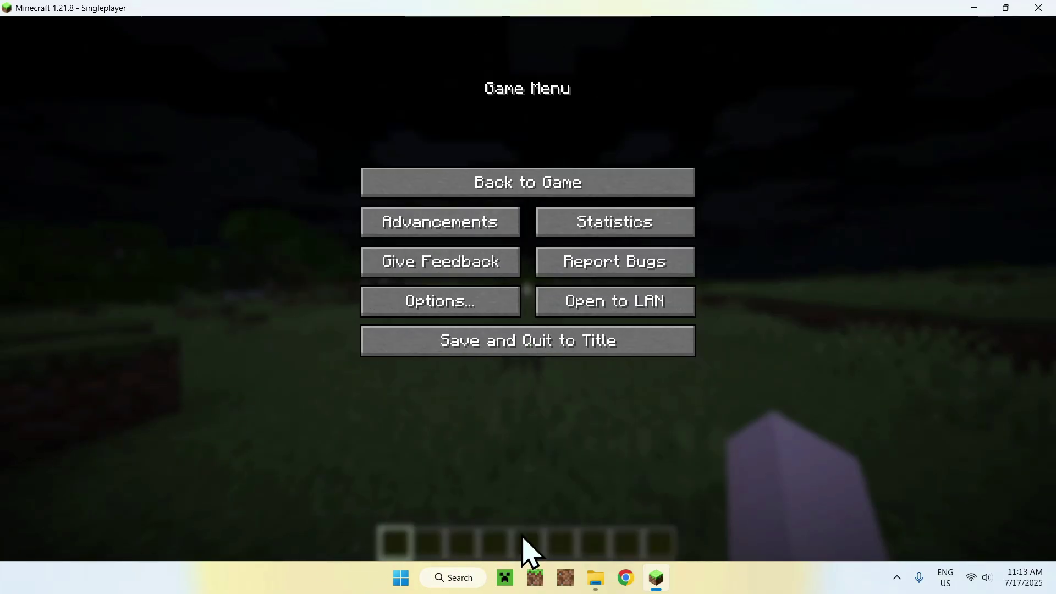
{"action": "key", "text": "Escape"}
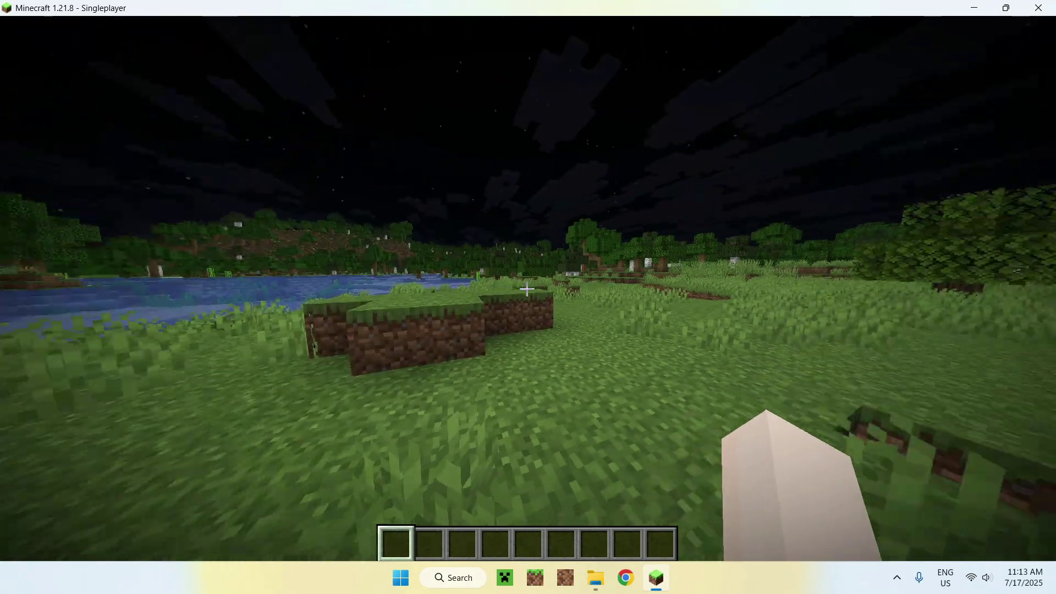
Step: Walk around the grassland and lakeshore at night to examine the lighting, ending in the front-facing third-person view
{"action": "key", "text": "w"}
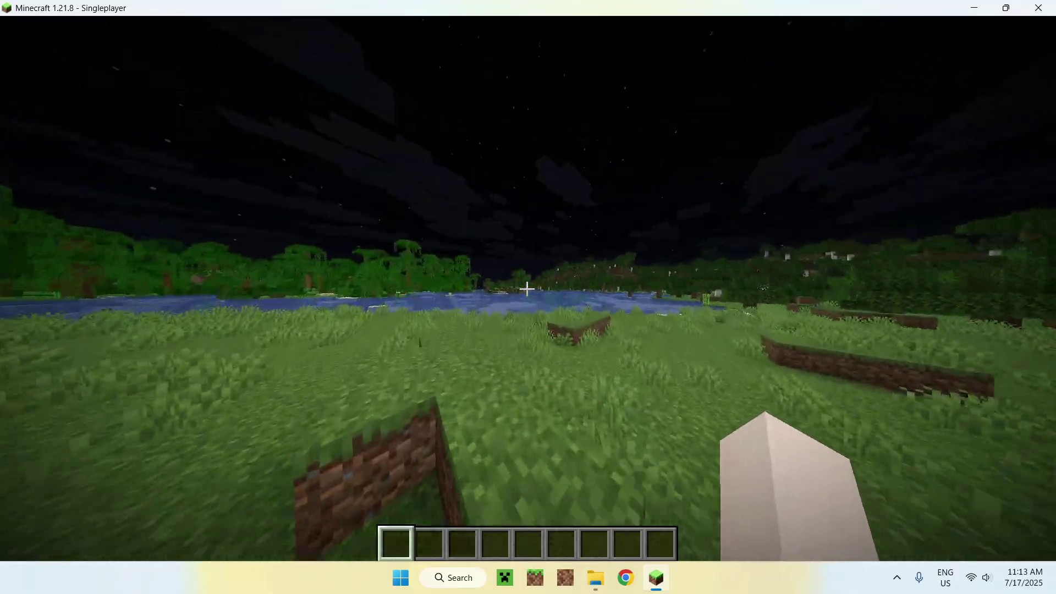
{"action": "key", "text": "w"}
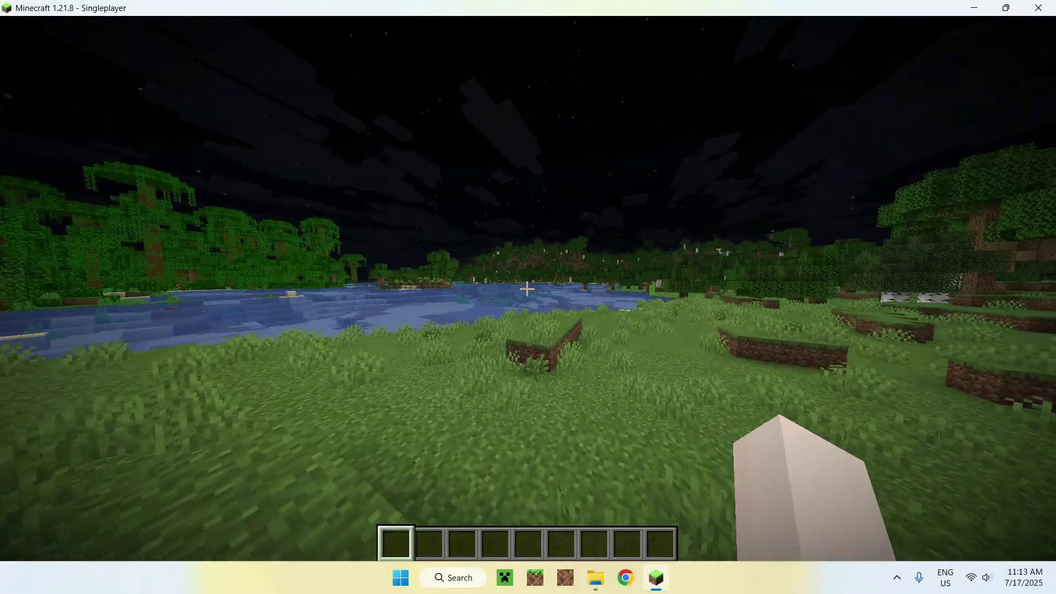
{"action": "key", "text": "w"}
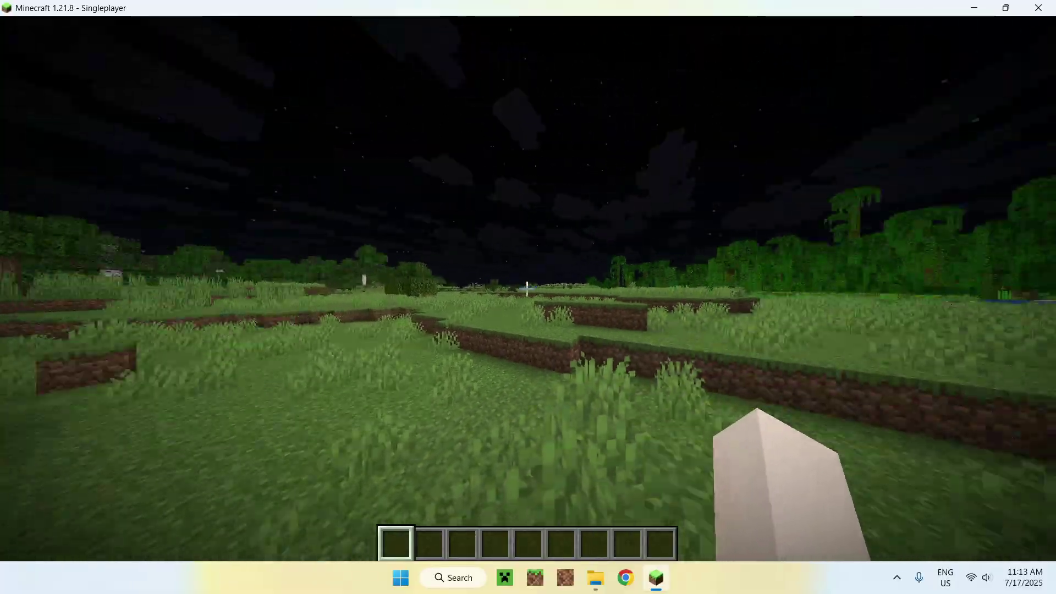
{"action": "key", "text": "w"}
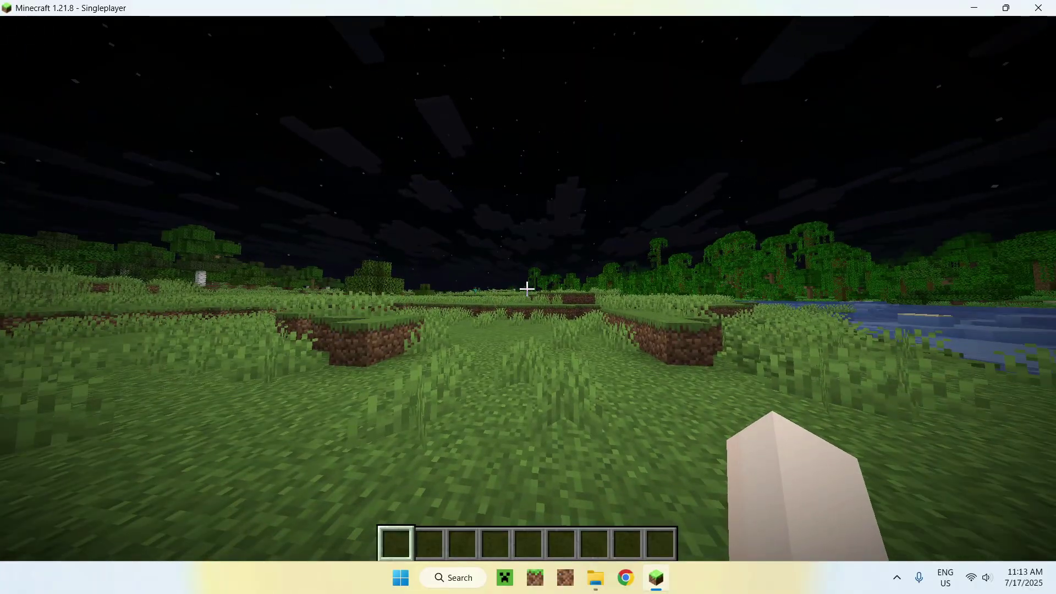
{"action": "key", "text": "w"}
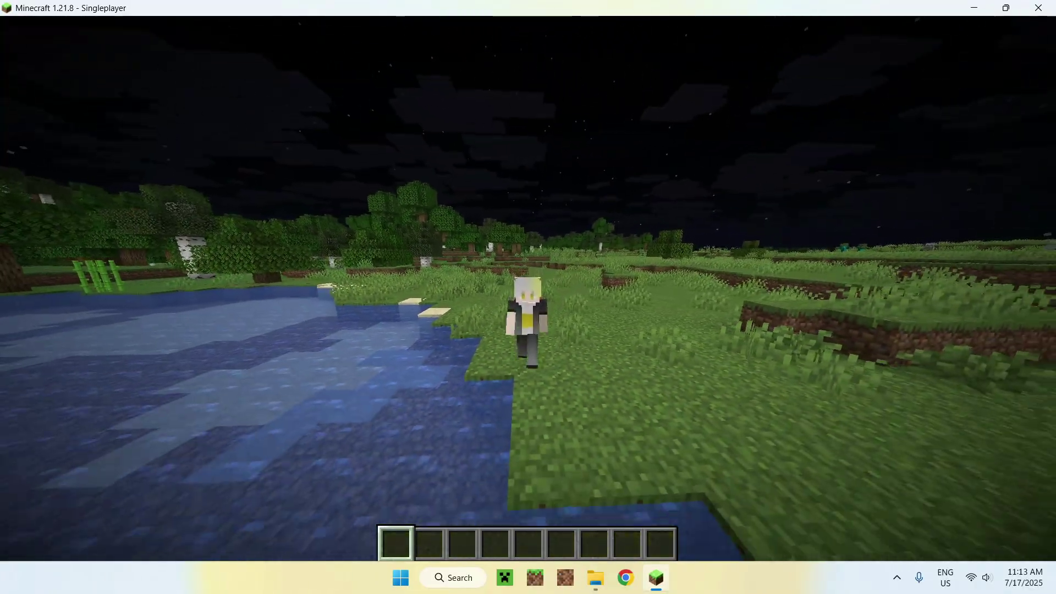